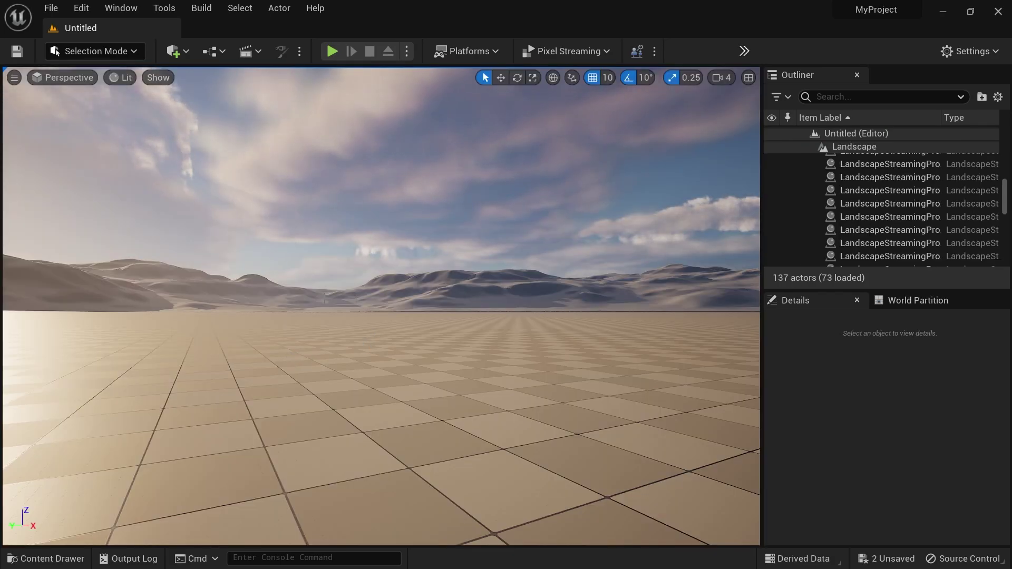
- Create a new level from the Basic template
click(58, 8)
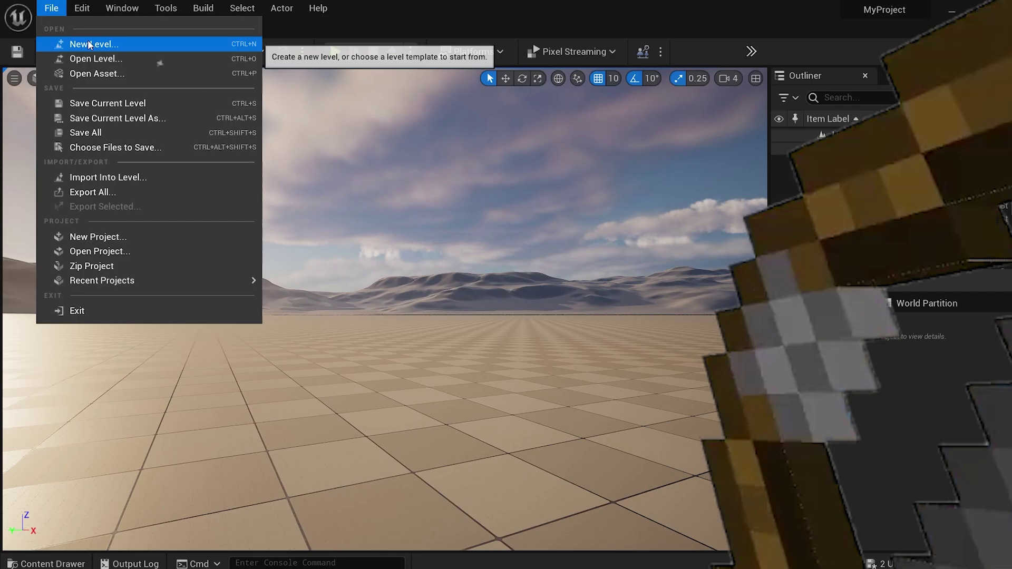
click(88, 44)
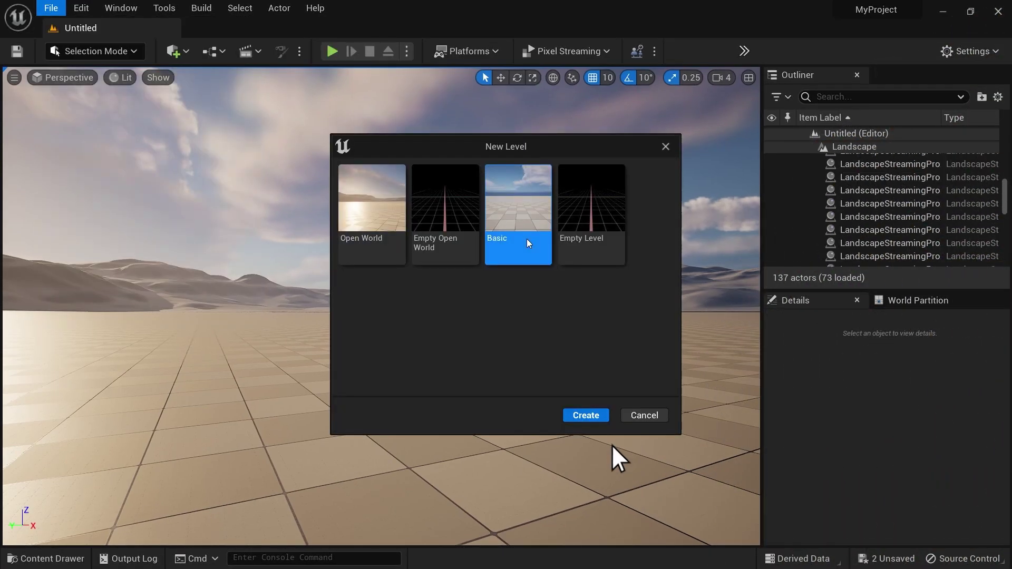
click(586, 417)
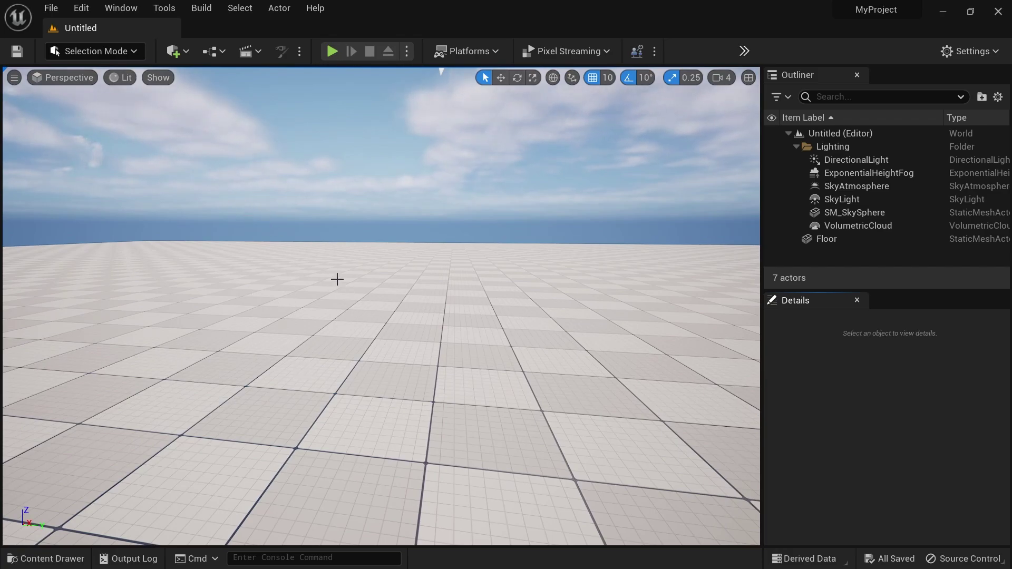
- Add a cube shape to the level
click(178, 57)
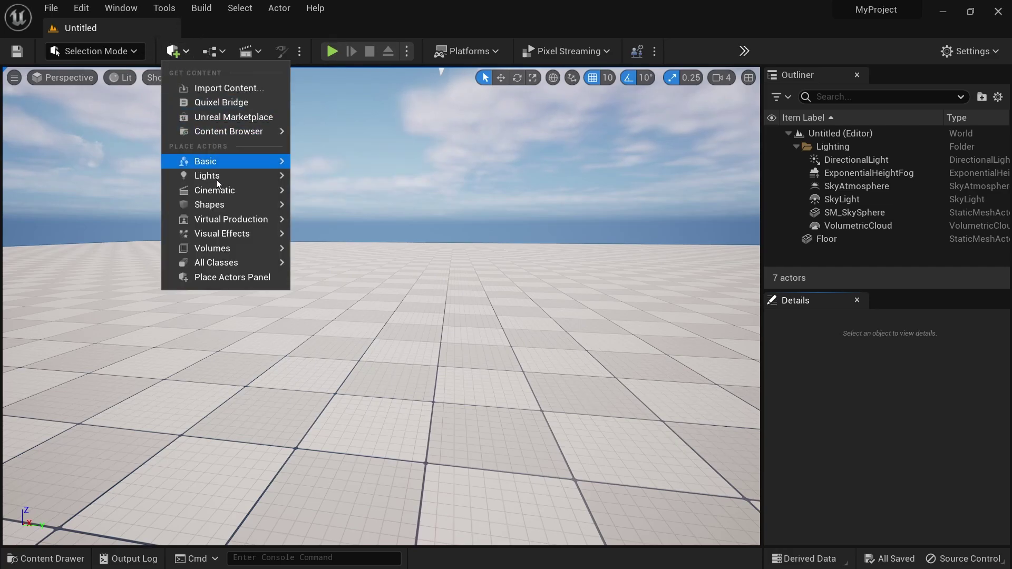
mouse_move(237, 204)
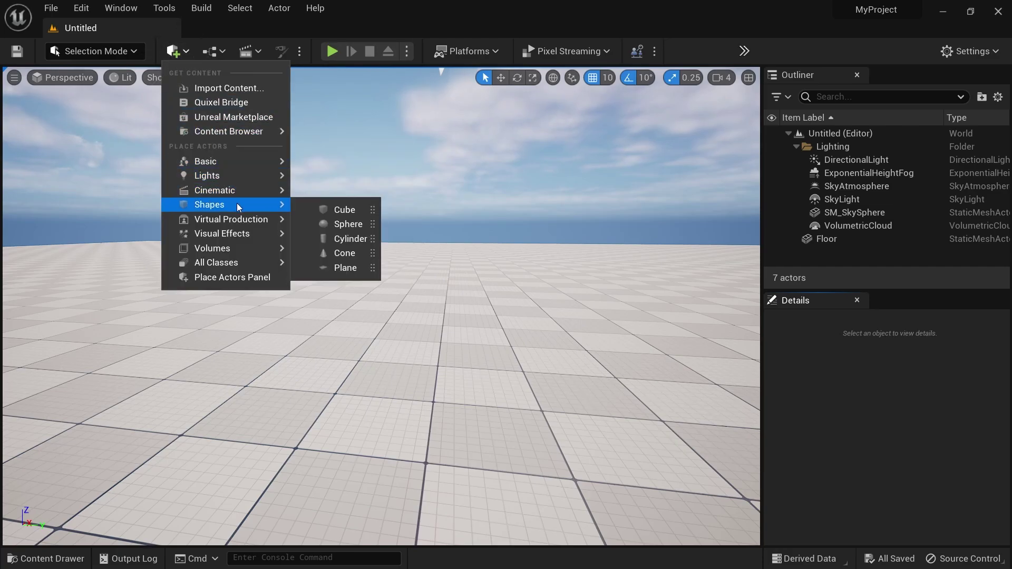
click(319, 211)
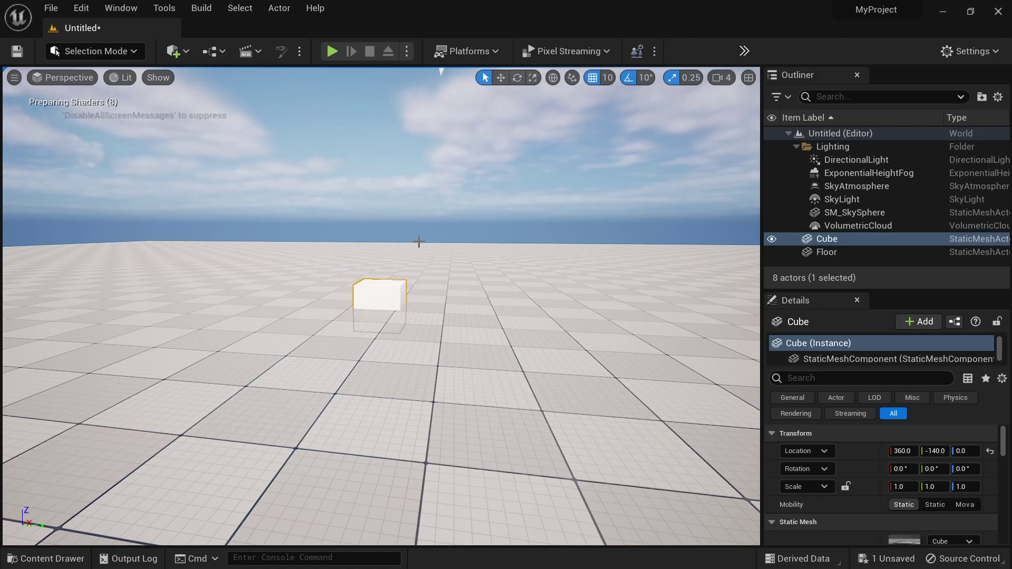
- Scale the cube uniformly to 1.75 and raise it to a Z location of 80
key(w)
right_drag(352, 312, 553, 276)
key(a)
key(d)
key(s)
key(w)
key(a)
key(s)
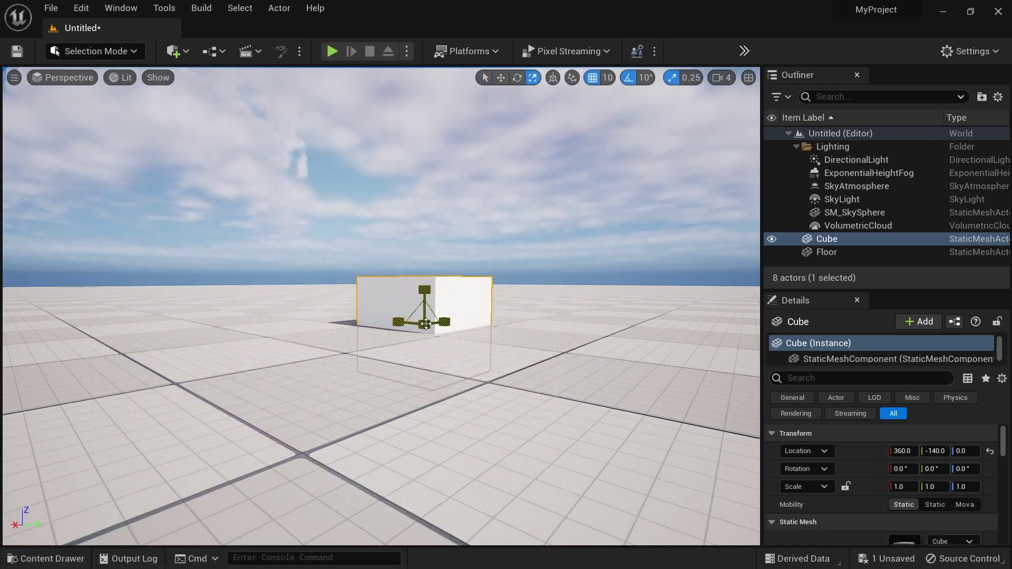
drag(425, 323, 421, 199)
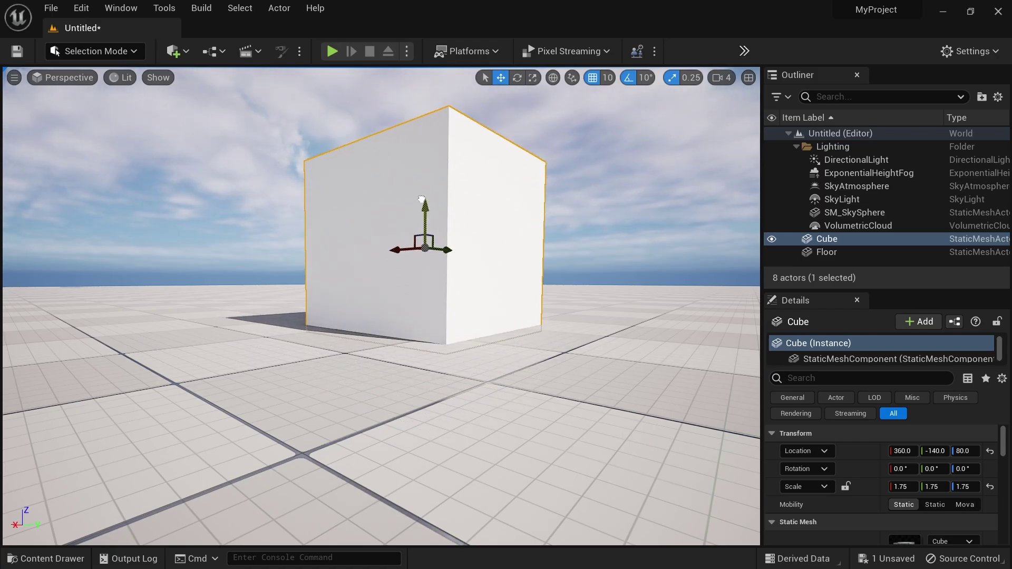
- Place a Cine Camera Actor in the level near the cube
right_drag(657, 230, 351, 277)
right_drag(641, 250, 486, 255)
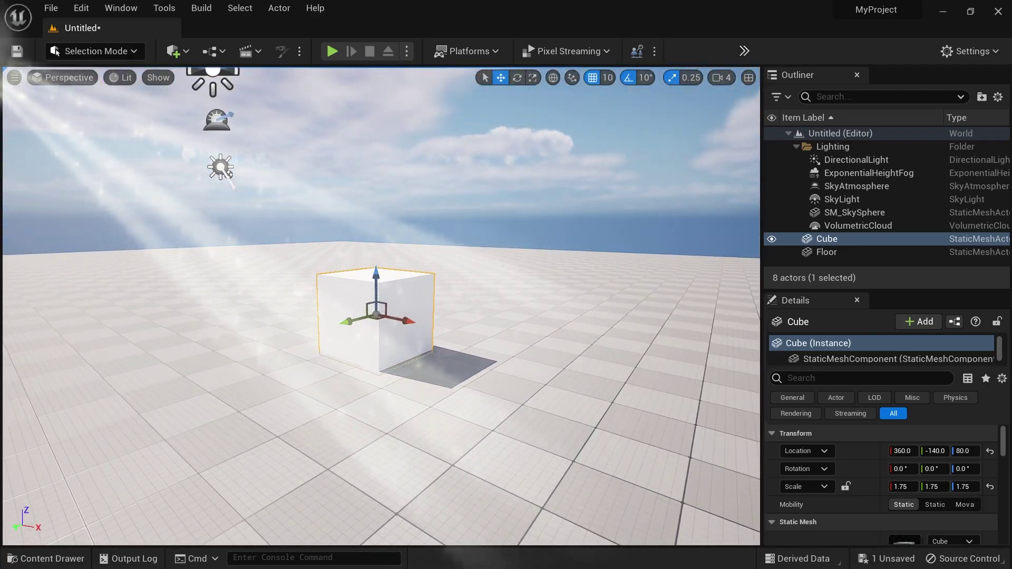
click(379, 266)
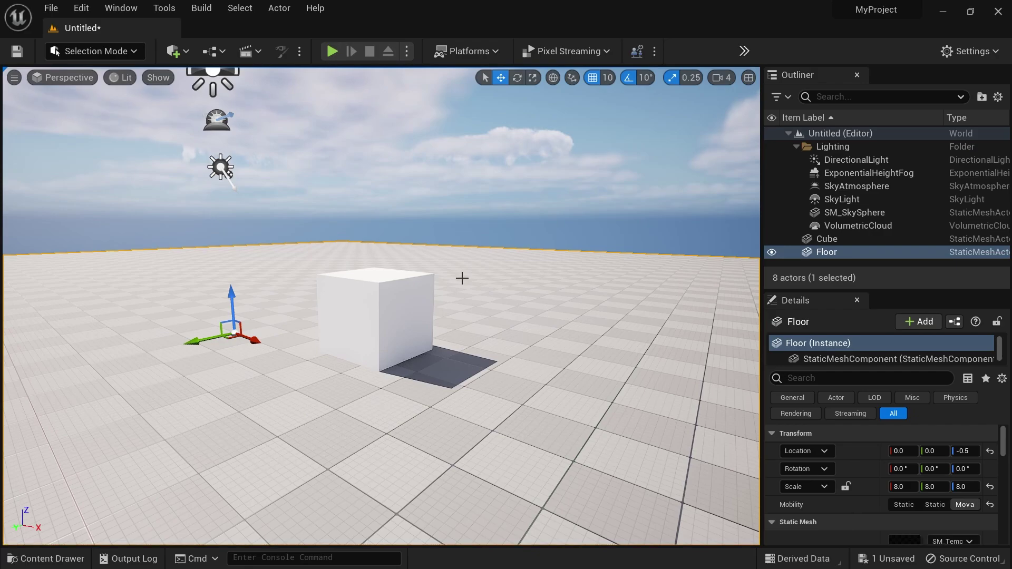
right_drag(463, 278, 560, 281)
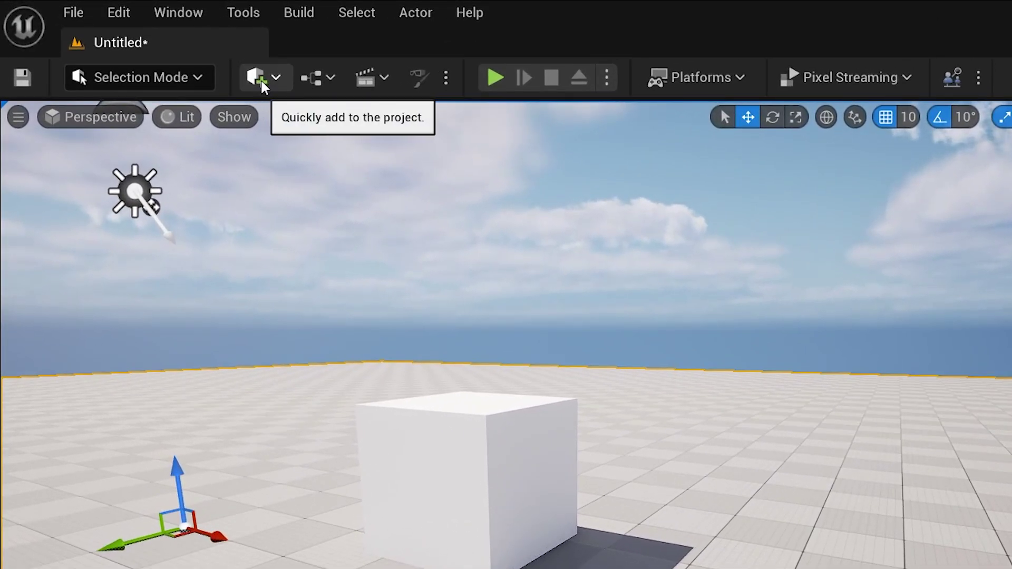
click(259, 79)
mouse_move(299, 285)
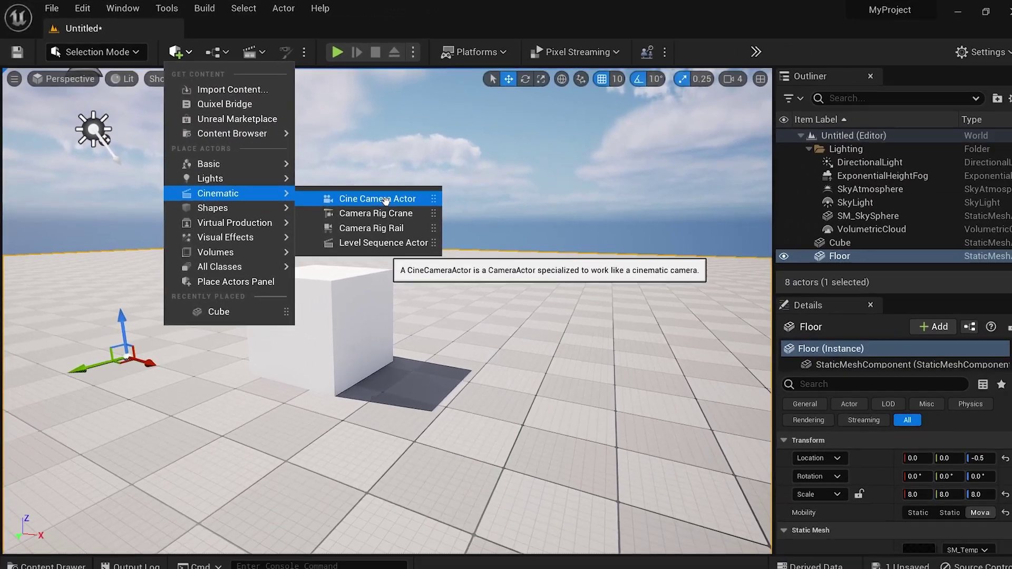
click(386, 199)
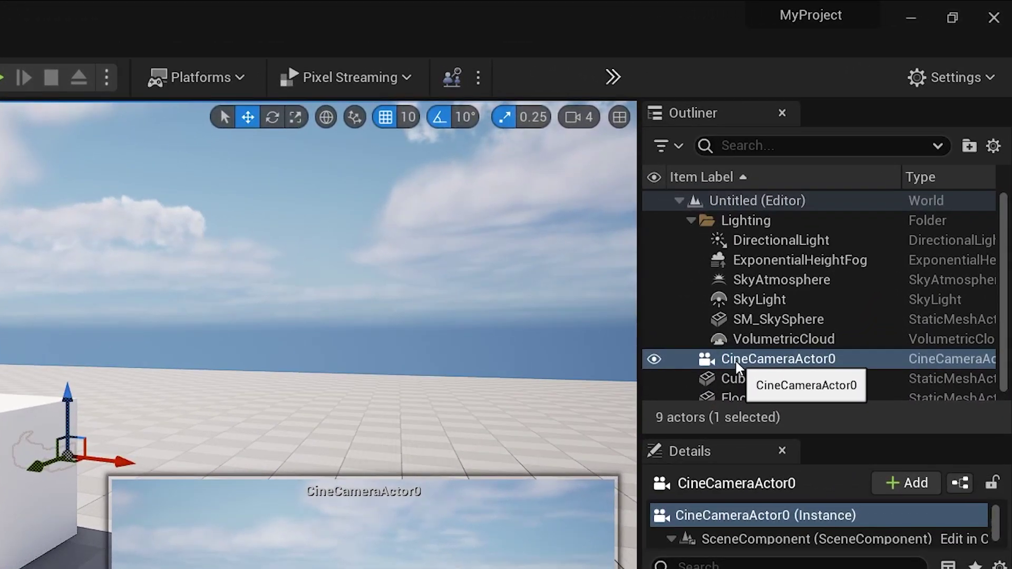
- Rename the cine camera as cam1
click(736, 360)
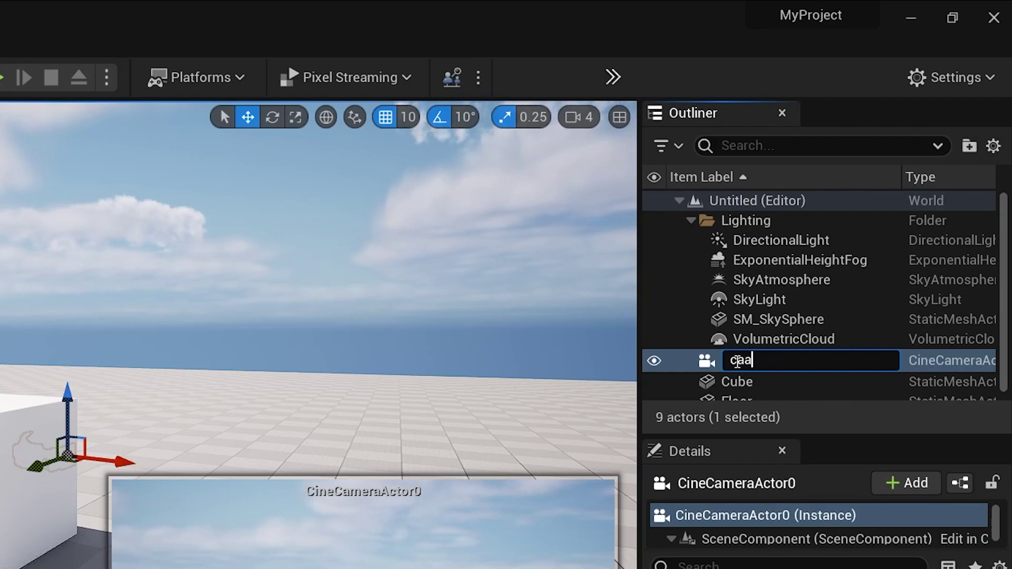
text(cam1)
key(Return)
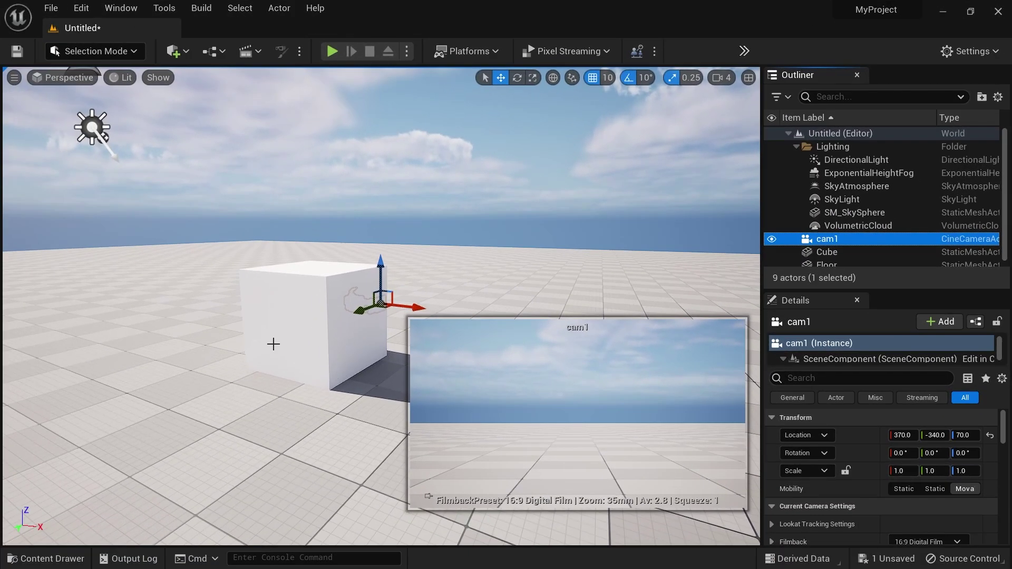
- Aim the viewport at the cube from a distance and snap cam1 to that view
key(s)
right_drag(273, 344, 173, 311)
key(q)
key(e)
key(d)
click(839, 238)
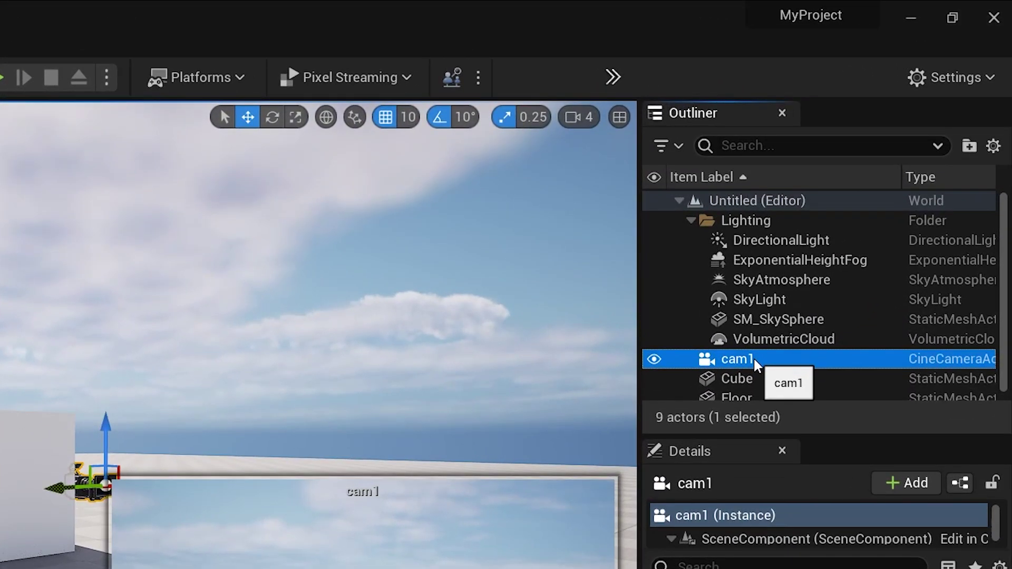
right_click(755, 358)
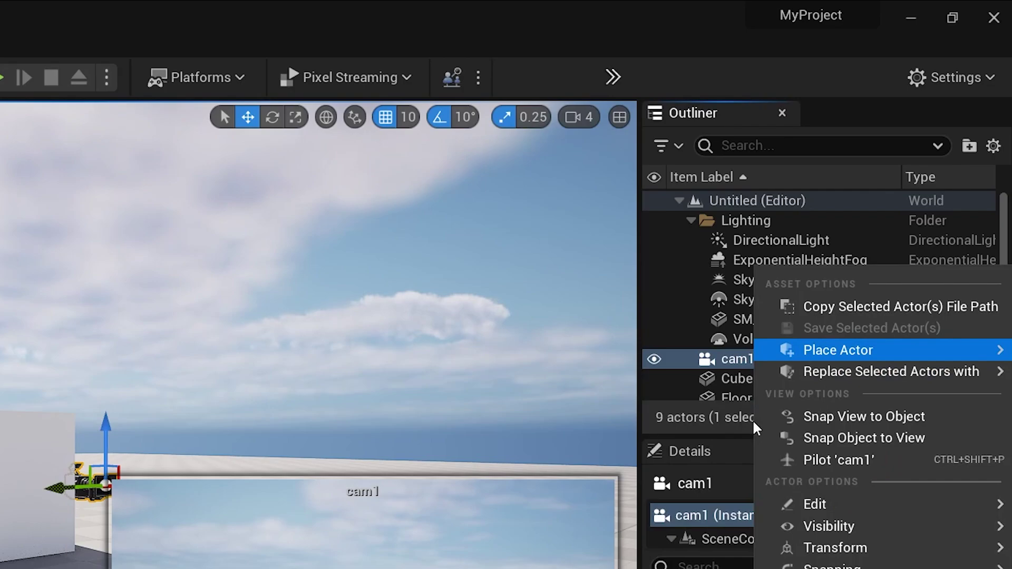
click(822, 437)
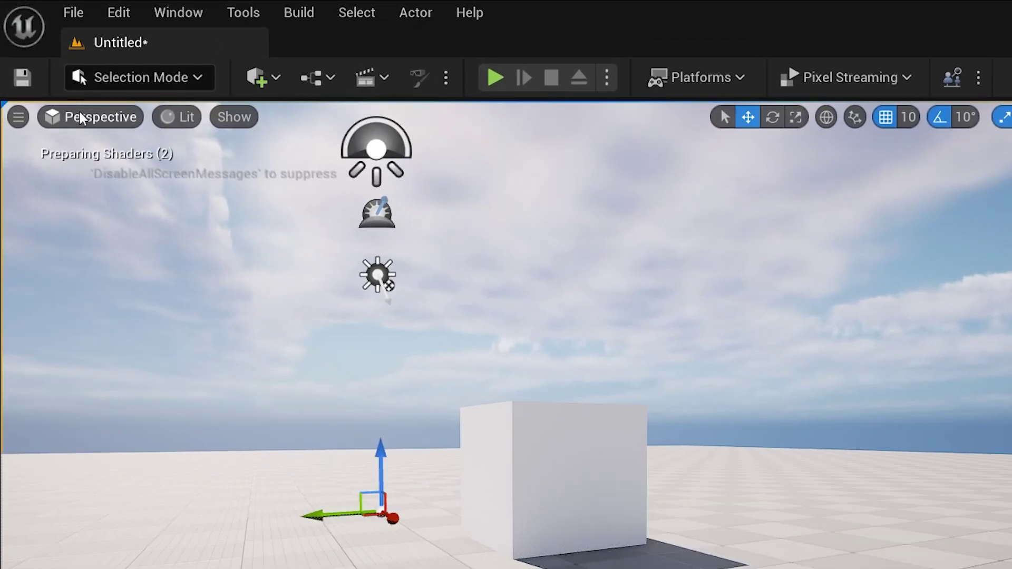
- Pilot cam1 in the Cinematic Viewport and reframe it to show the whole cube with its shadow
click(58, 79)
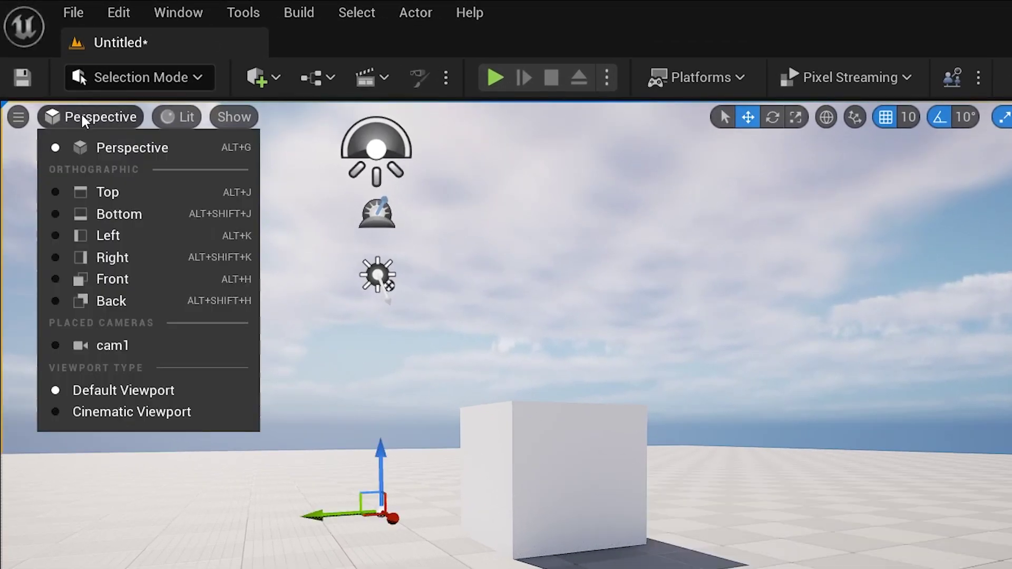
click(92, 413)
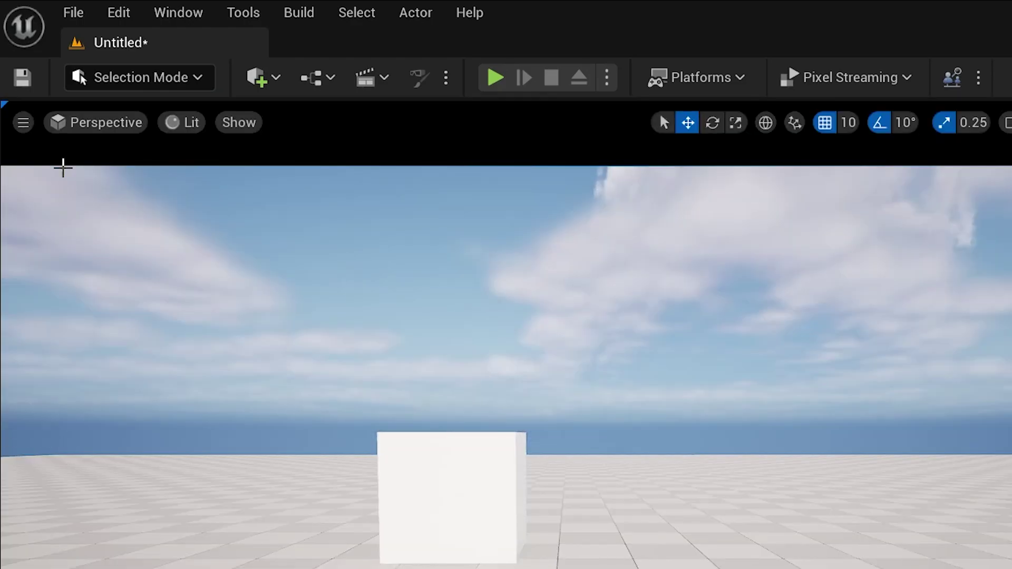
click(70, 133)
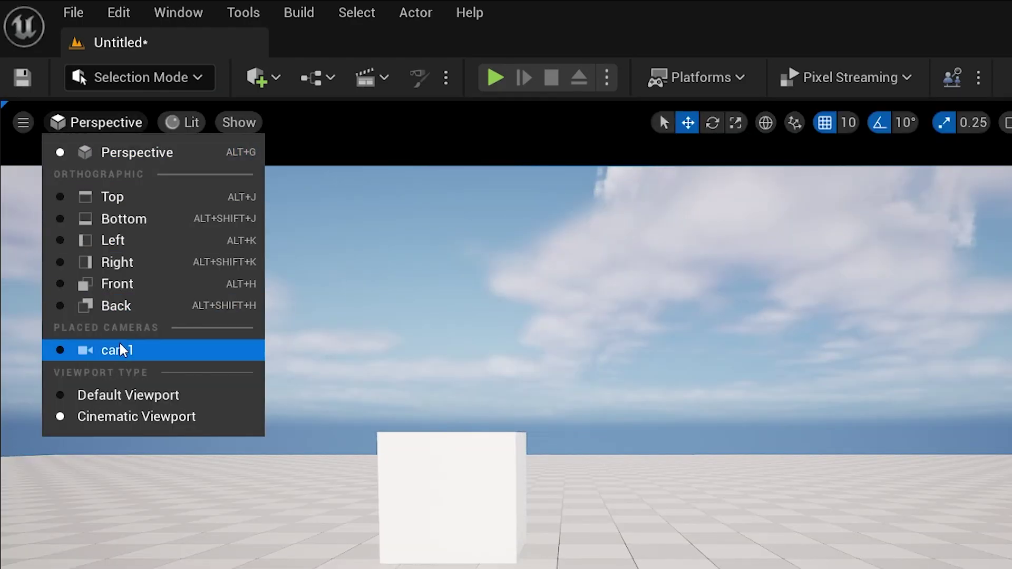
click(116, 350)
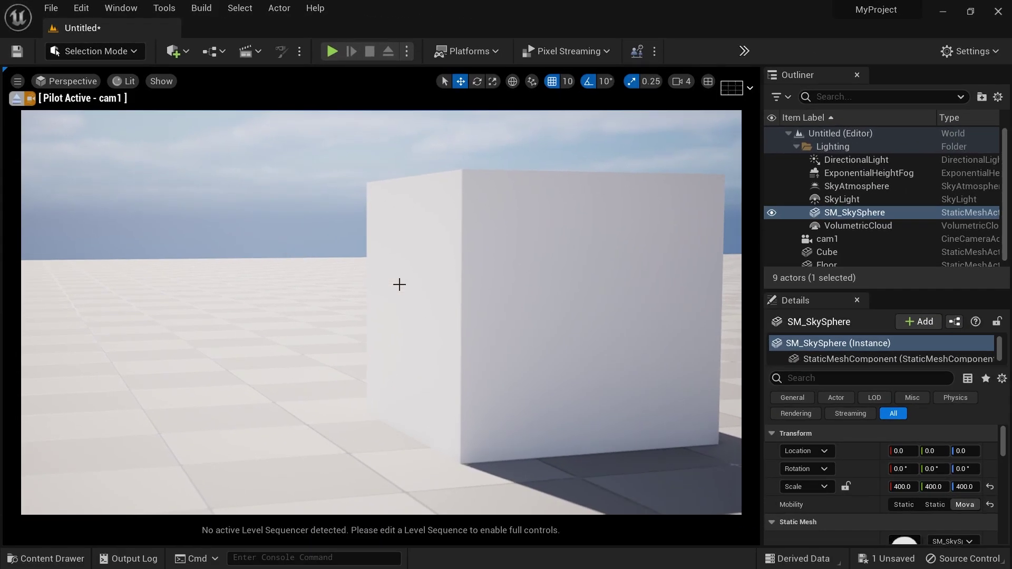
right_drag(381, 312, 433, 274)
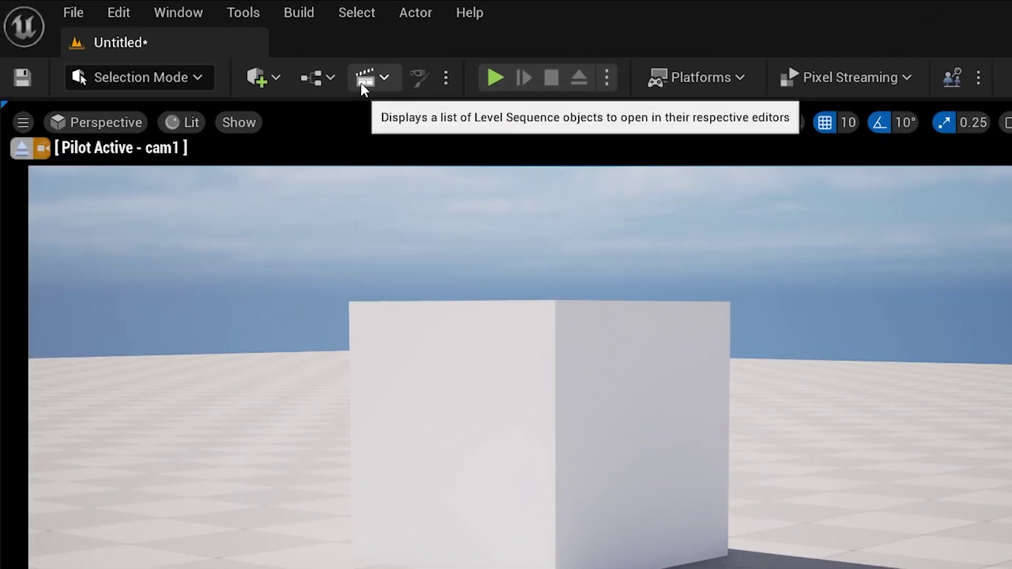
- Add a level sequence to the level and save it as shot1
click(248, 51)
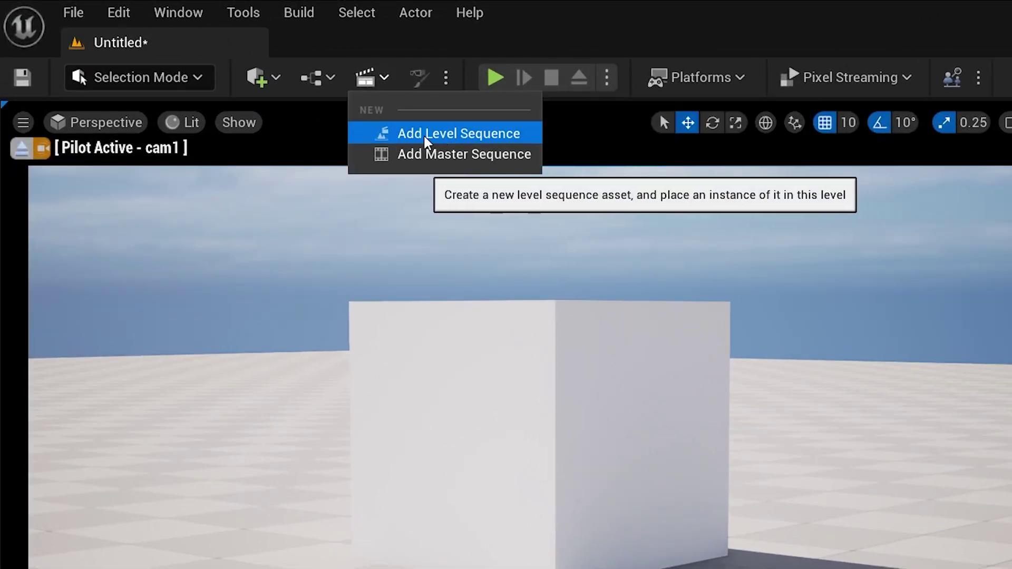
click(423, 133)
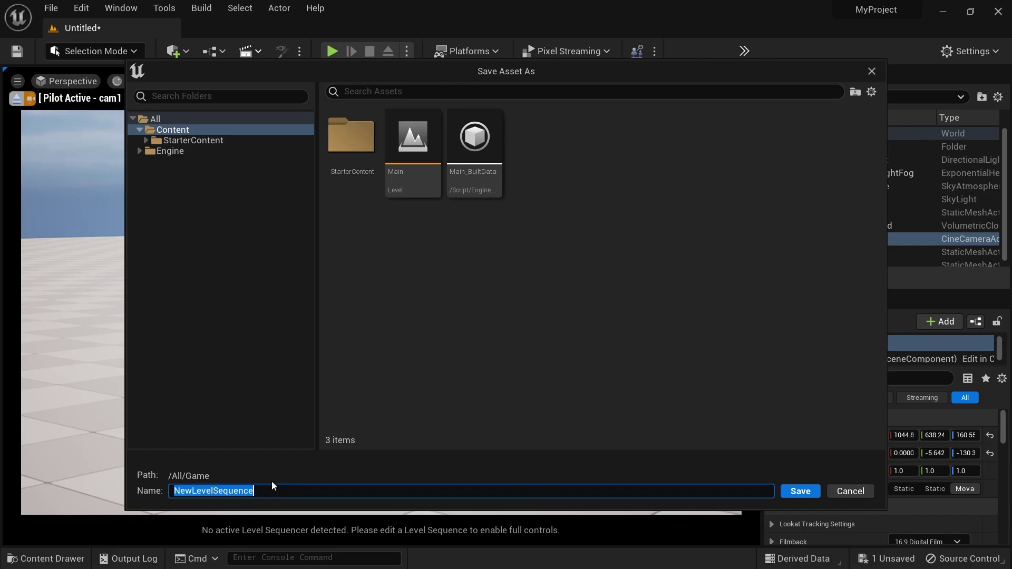
text(shot1)
key(Return)
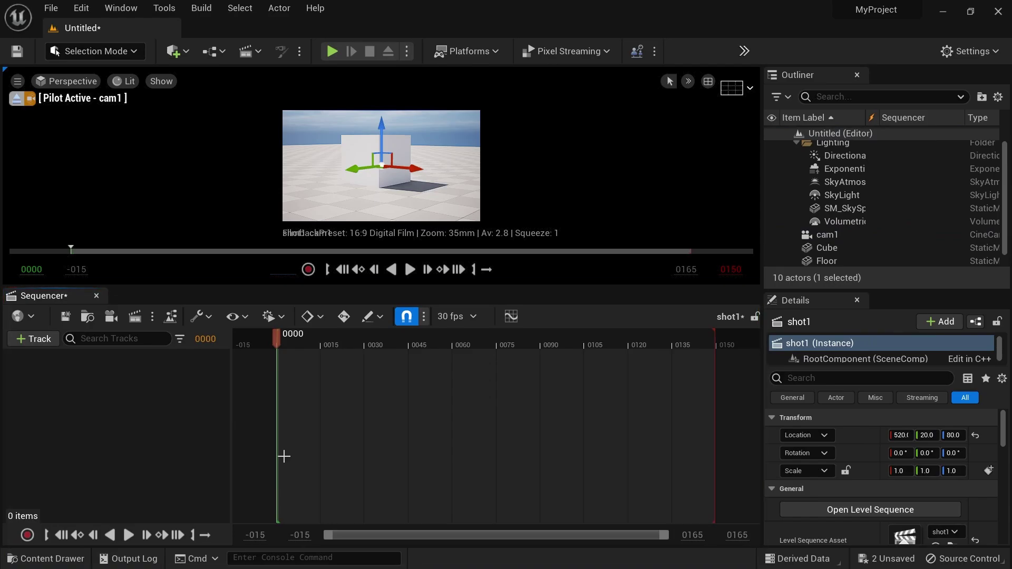
- Add cam1 from the level to the shot1 sequence as a camera track
click(833, 235)
drag(843, 235, 354, 389)
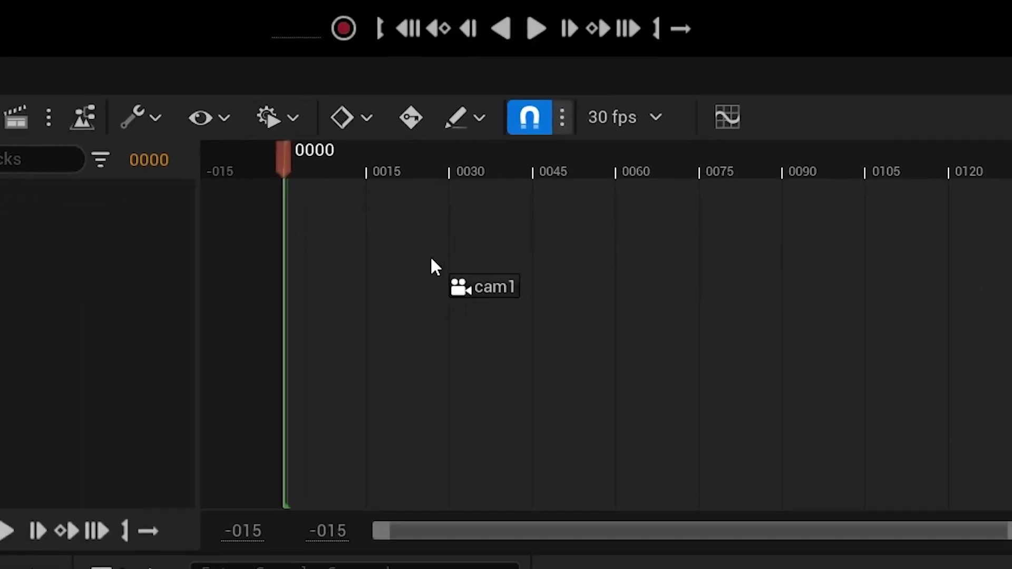
drag(431, 258, 437, 266)
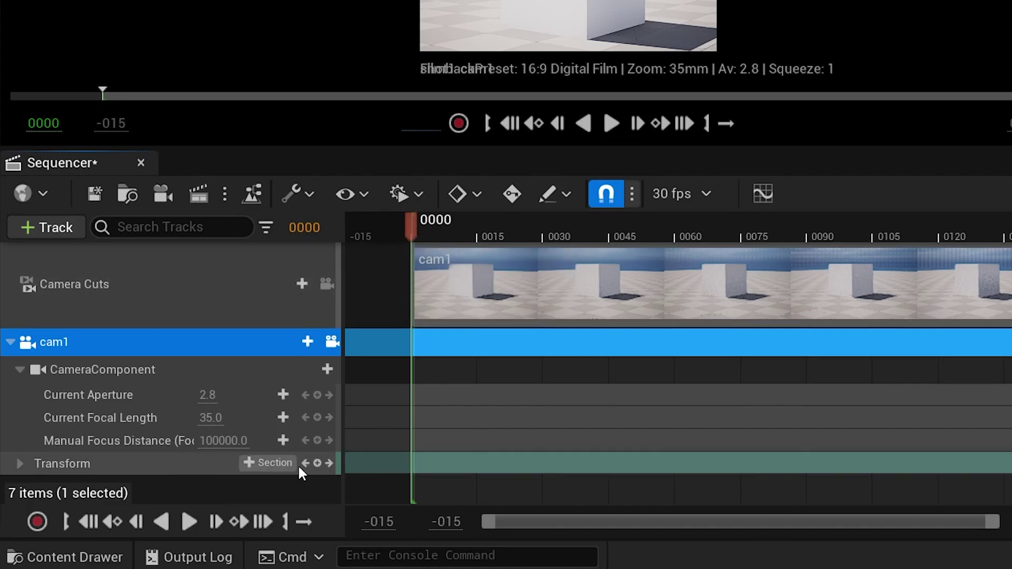
- Keyframe cam1's transform at frame 0 and, with the camera moved closer to the cube, at frame 150
click(317, 463)
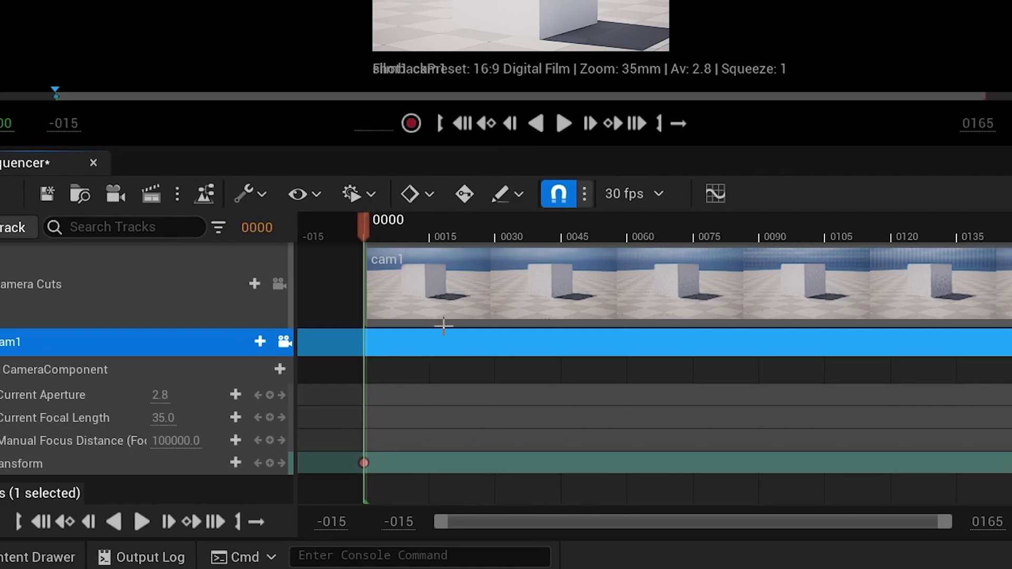
drag(412, 224, 855, 202)
right_drag(386, 22, 354, 23)
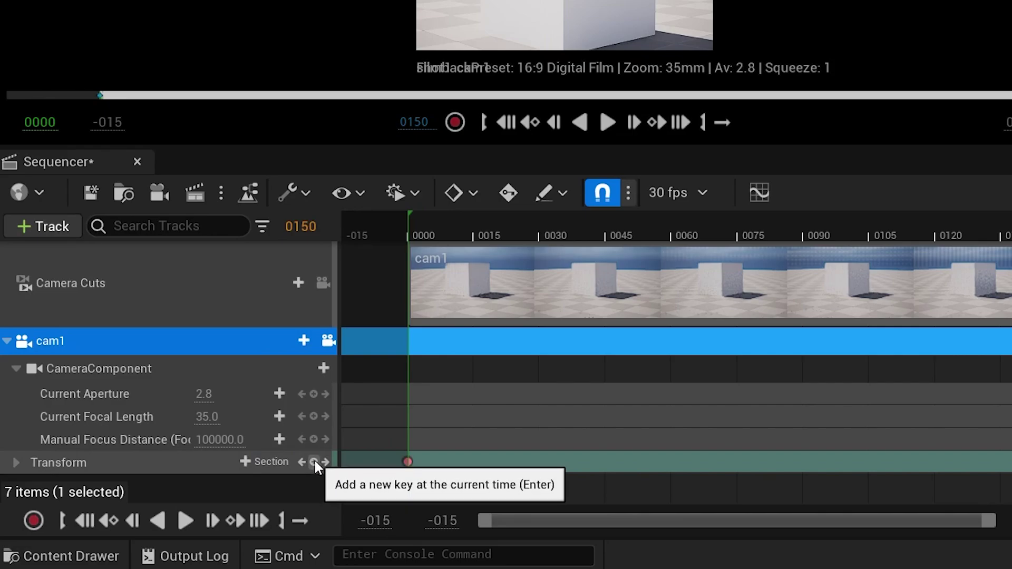
click(315, 460)
- Scrub back towards the start of shot1 and play the sequence to review cam1's animated move
drag(522, 229, 424, 225)
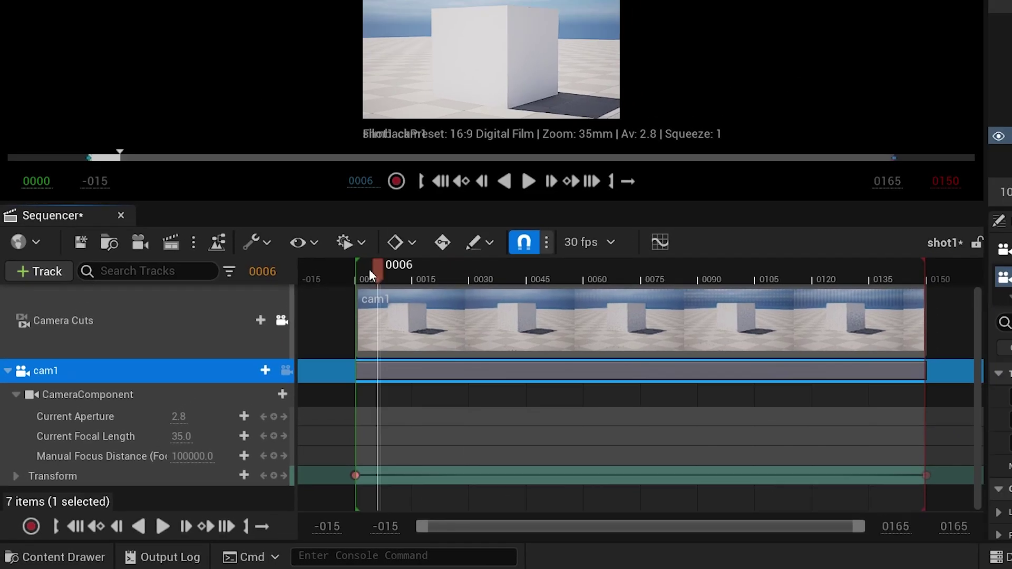
key(space)
key(space)
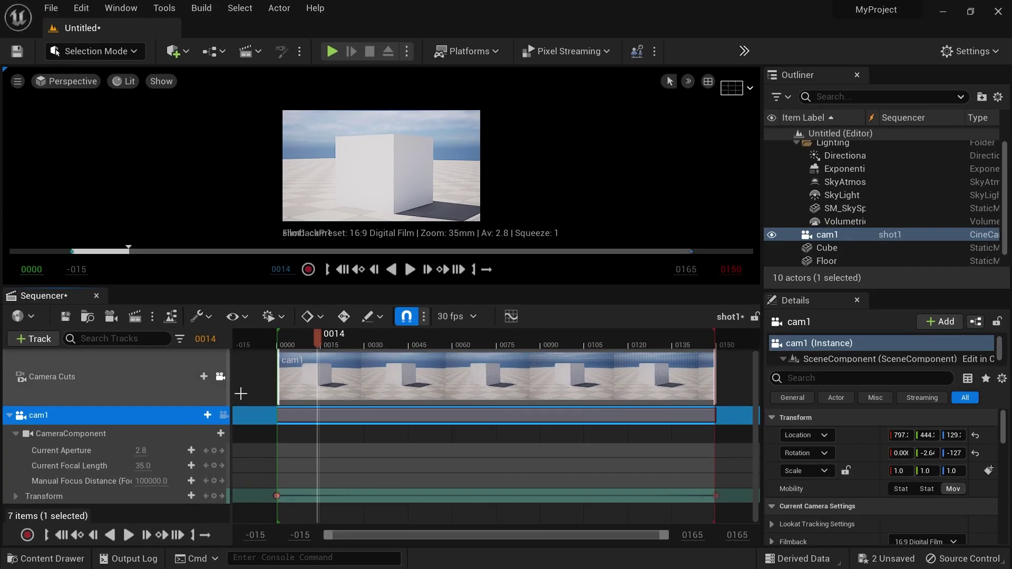
click(224, 415)
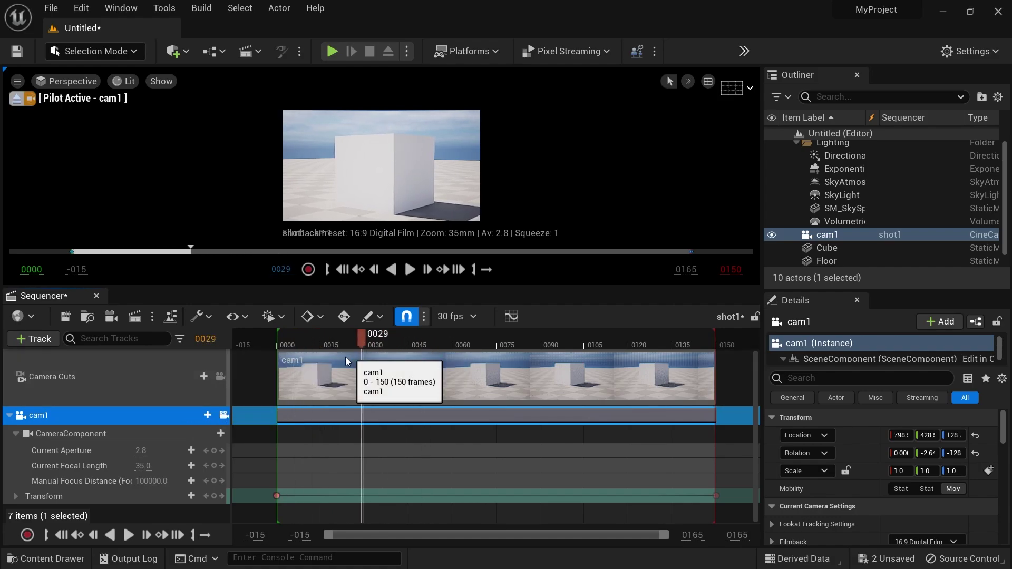
key(space)
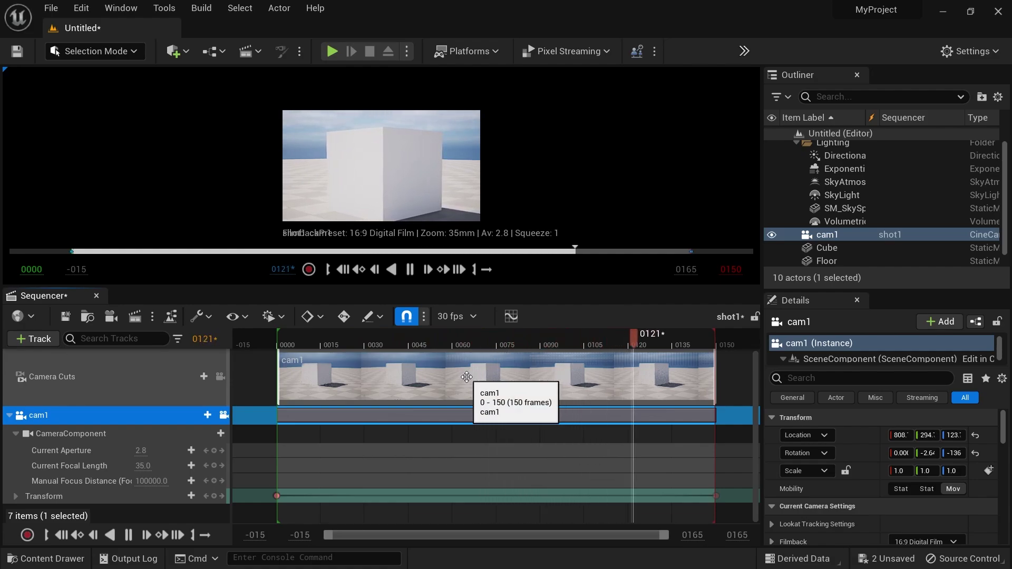
mouse_move(359, 169)
right_down()
mouse_move(380, 169)
mouse_move(346, 164)
right_up()
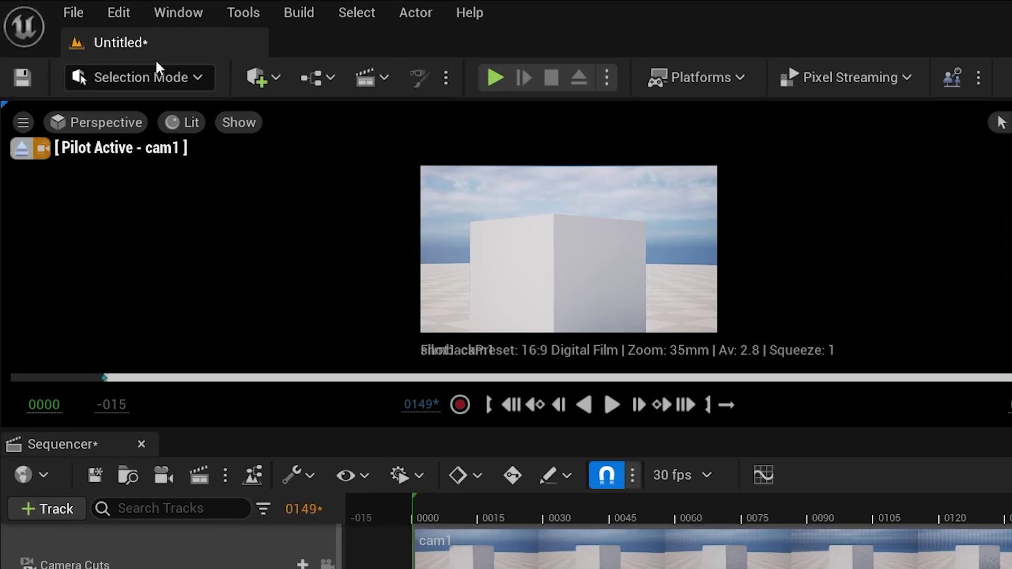
- Switch the viewport back to Default Viewport and add a Cine Camera Actor to the level
click(97, 126)
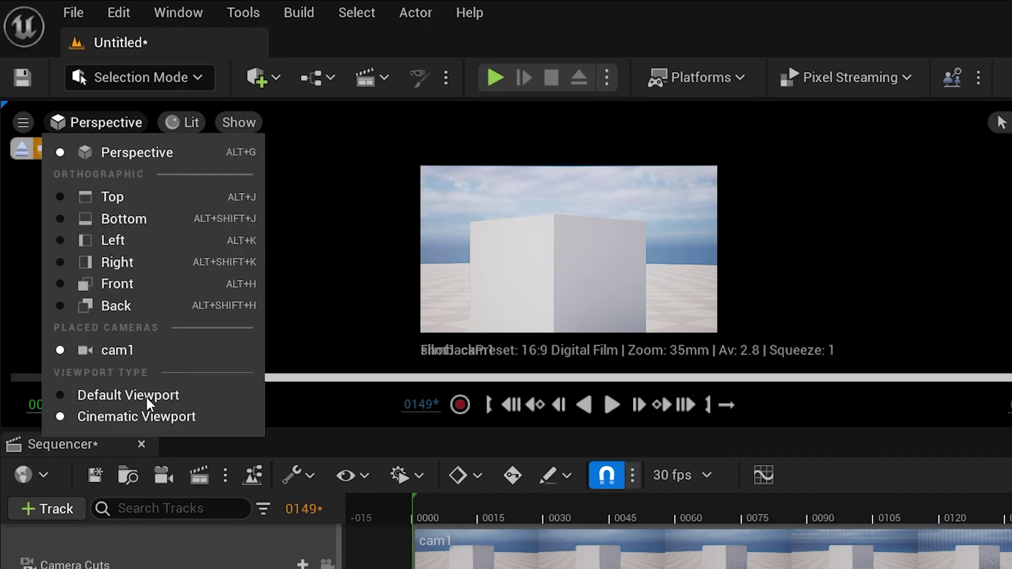
click(129, 394)
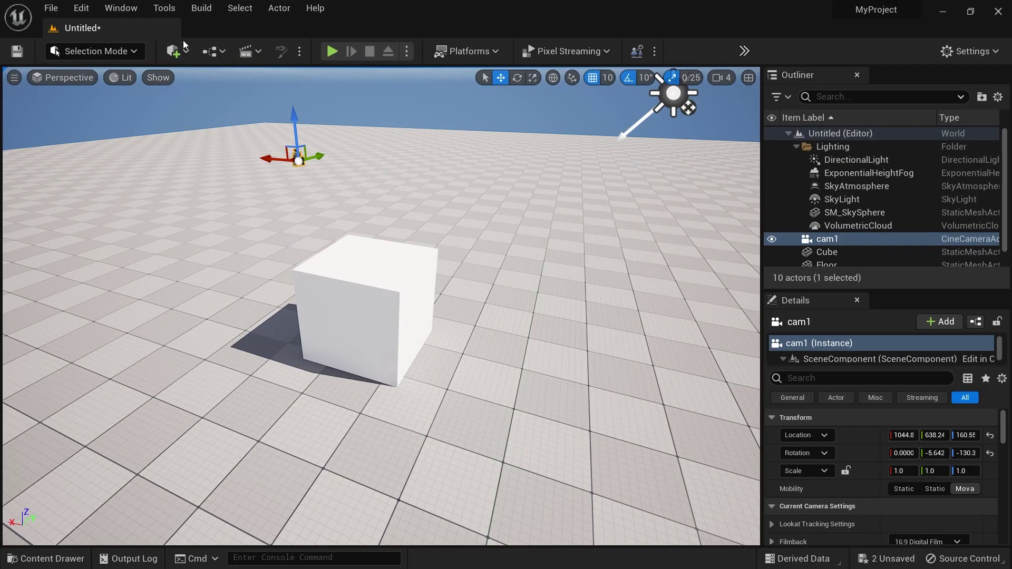
click(179, 50)
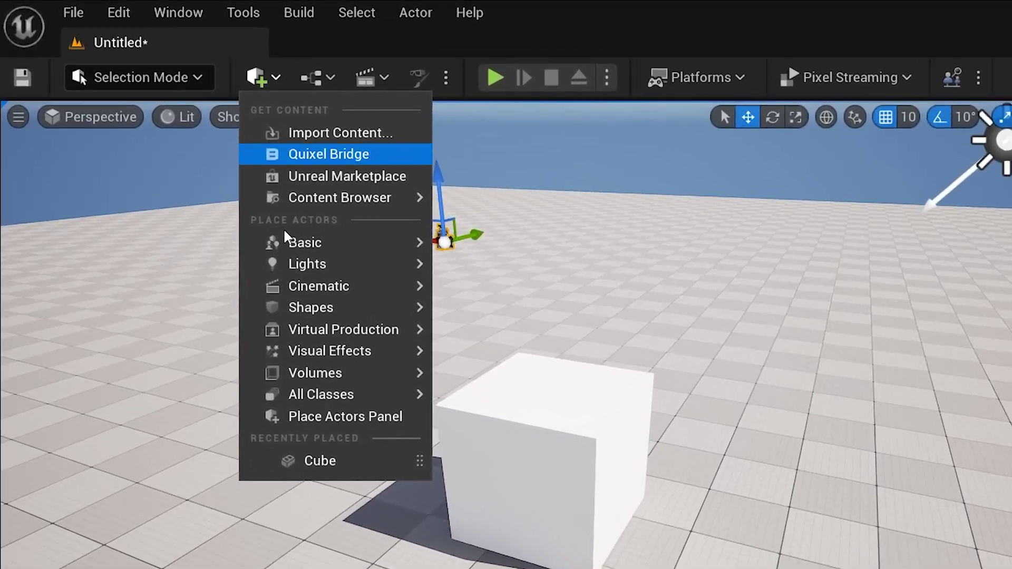
mouse_move(216, 196)
click(522, 294)
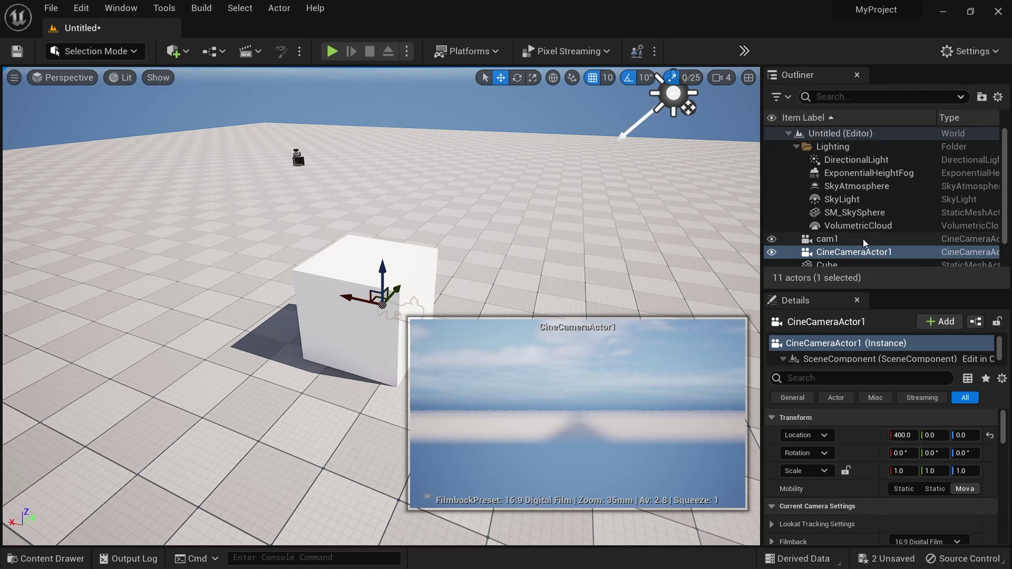
- Rename the new cine camera actor to cam2
key(F2)
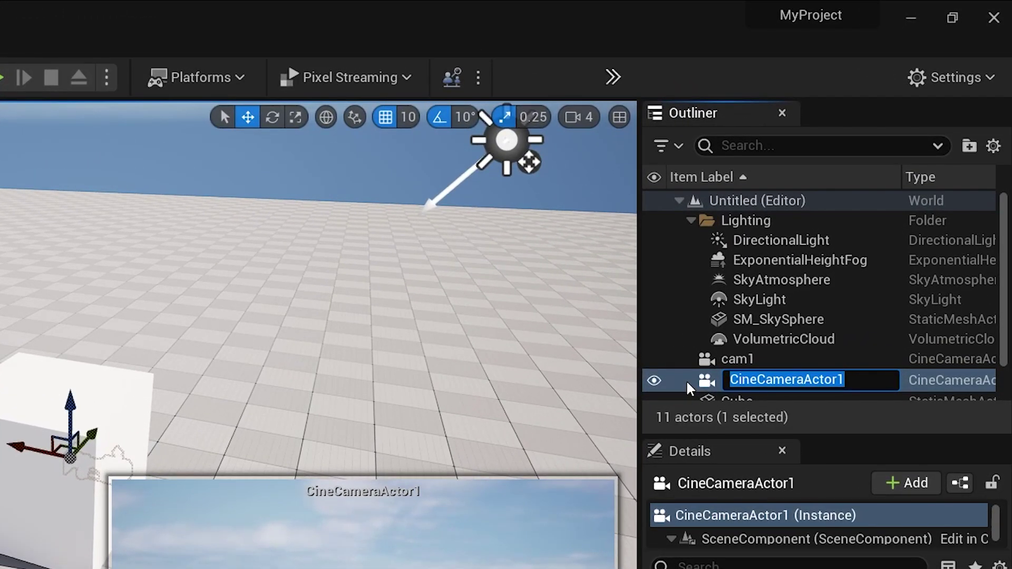
text(cam2)
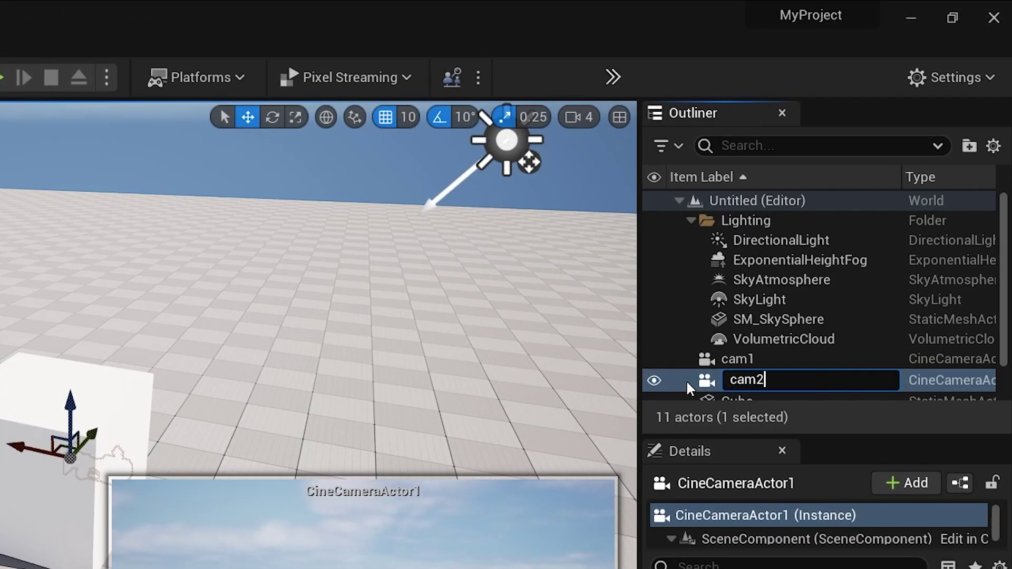
key(Return)
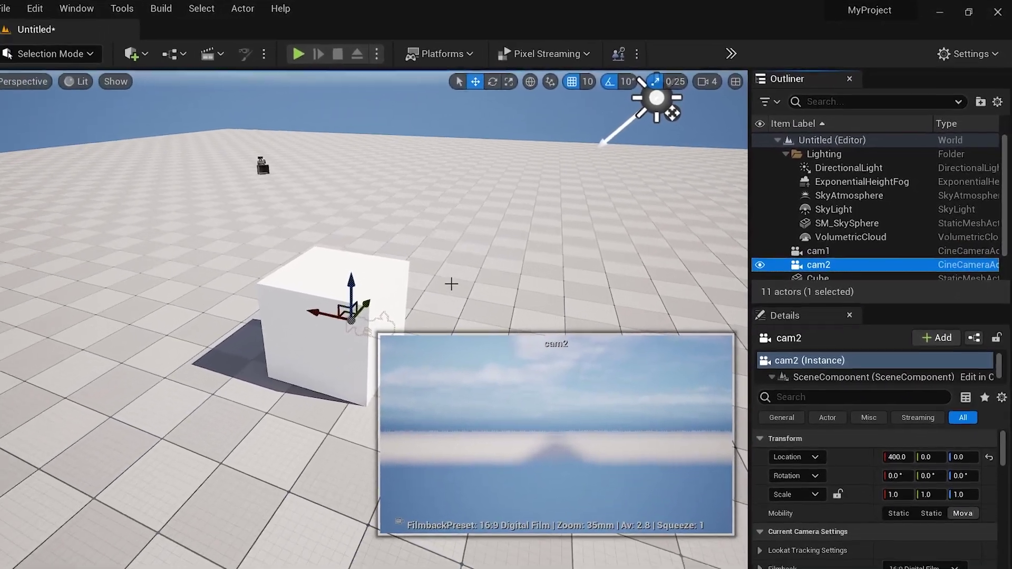
- Frame the cube from a raised angle and snap cam2 to that view
right_drag(235, 403, 306, 427)
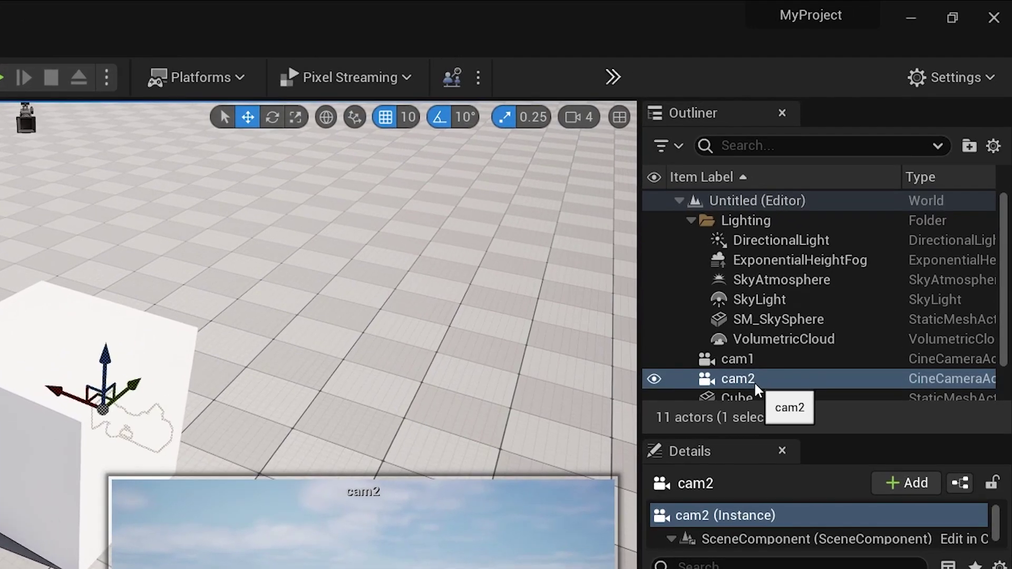
click(839, 255)
right_click(754, 382)
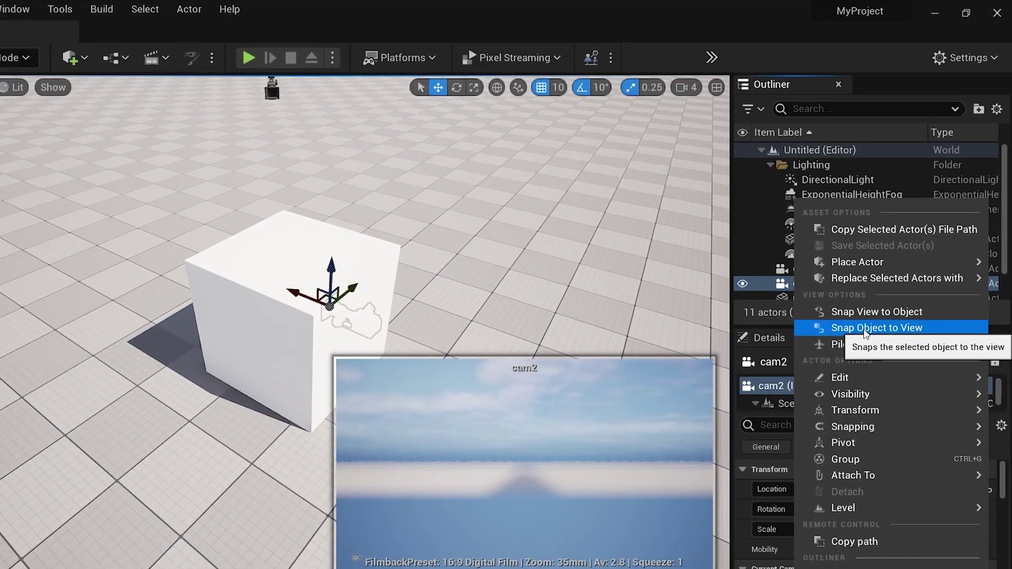
click(838, 391)
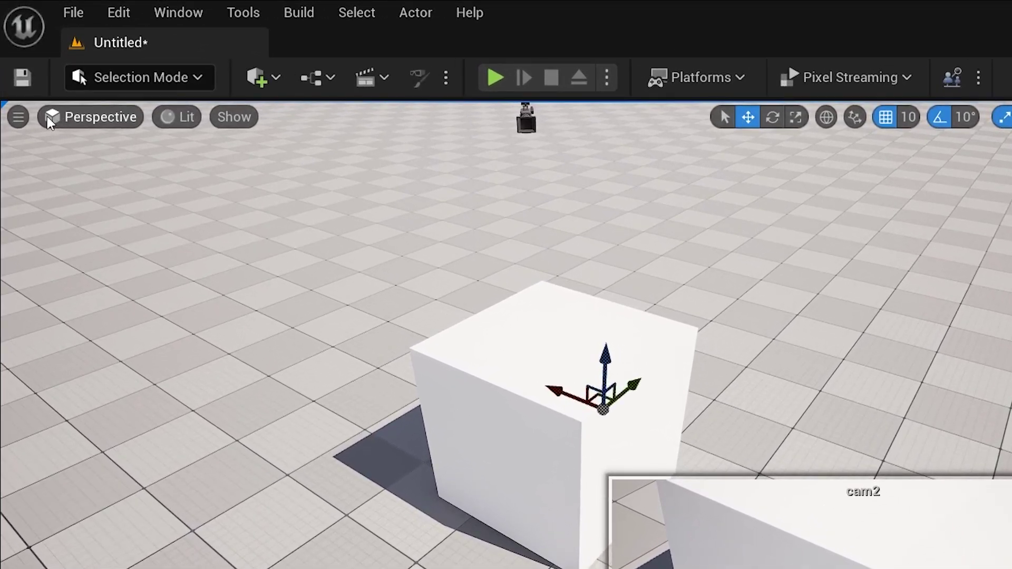
- Look through cam2 and pull it back until the whole cube is in frame
click(52, 112)
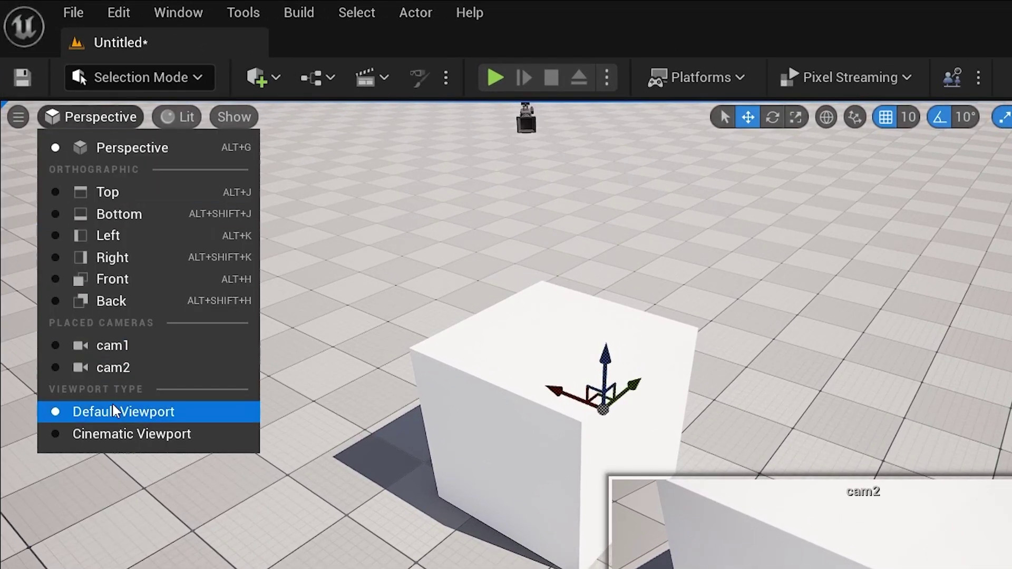
click(116, 365)
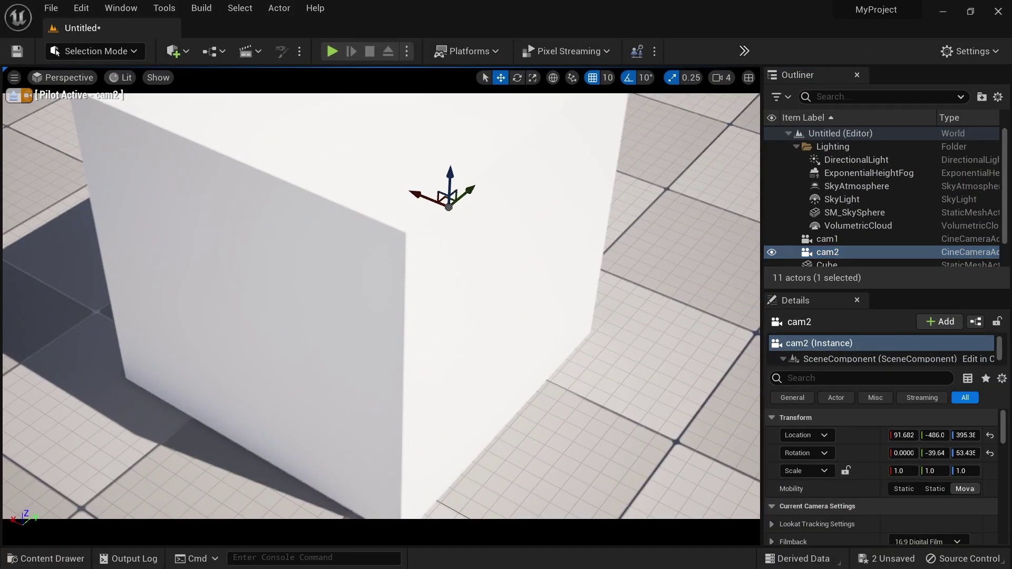
scroll(381, 306, down, 5)
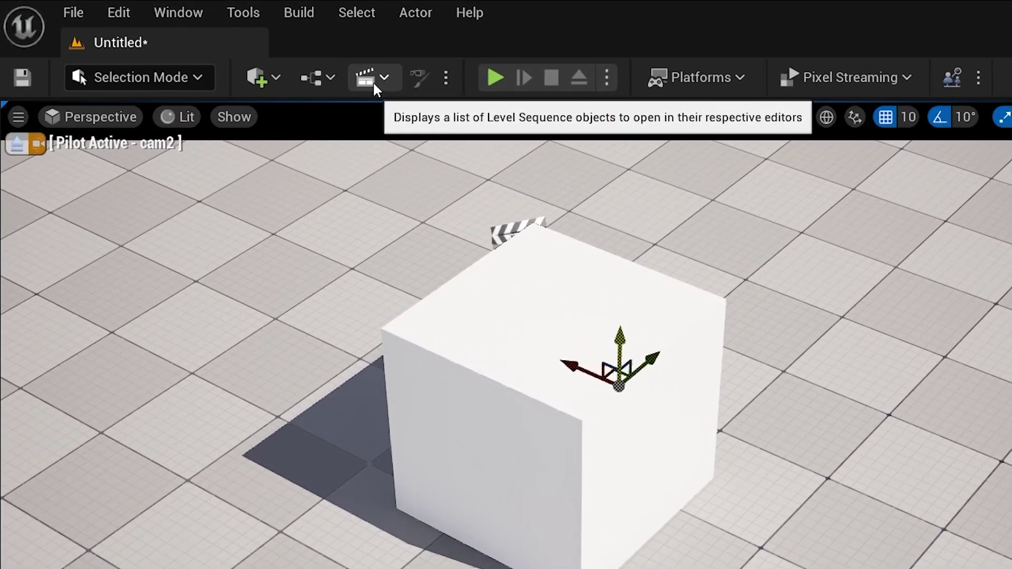
- Add a second level sequence to the level and save it as shot2 in the Content folder
click(257, 52)
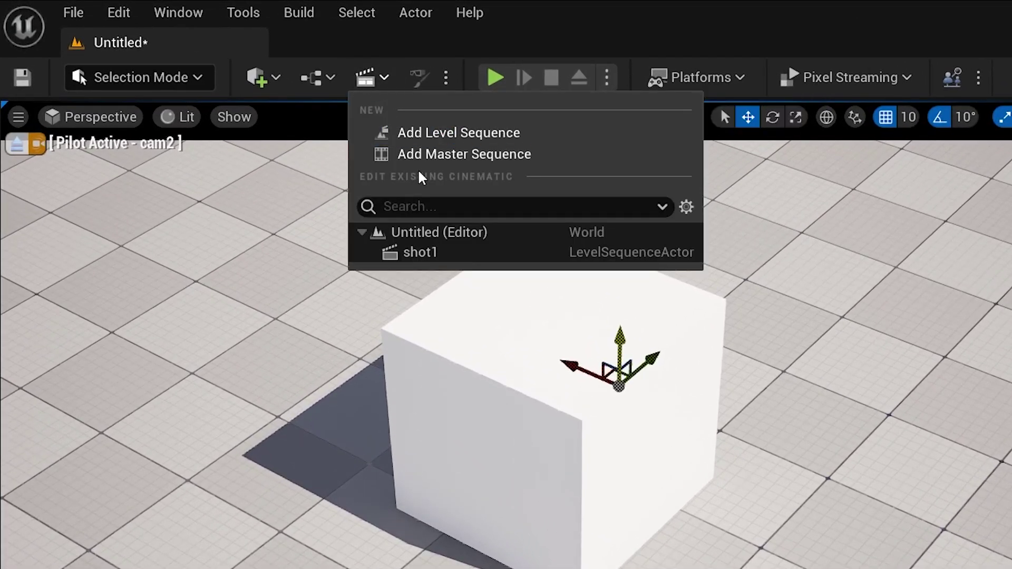
click(429, 132)
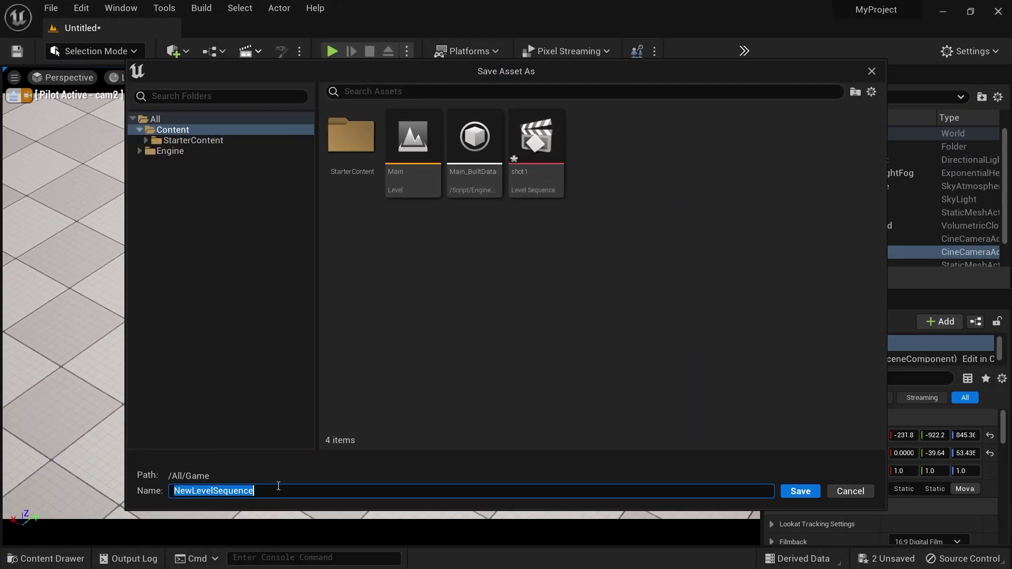
text(shot2)
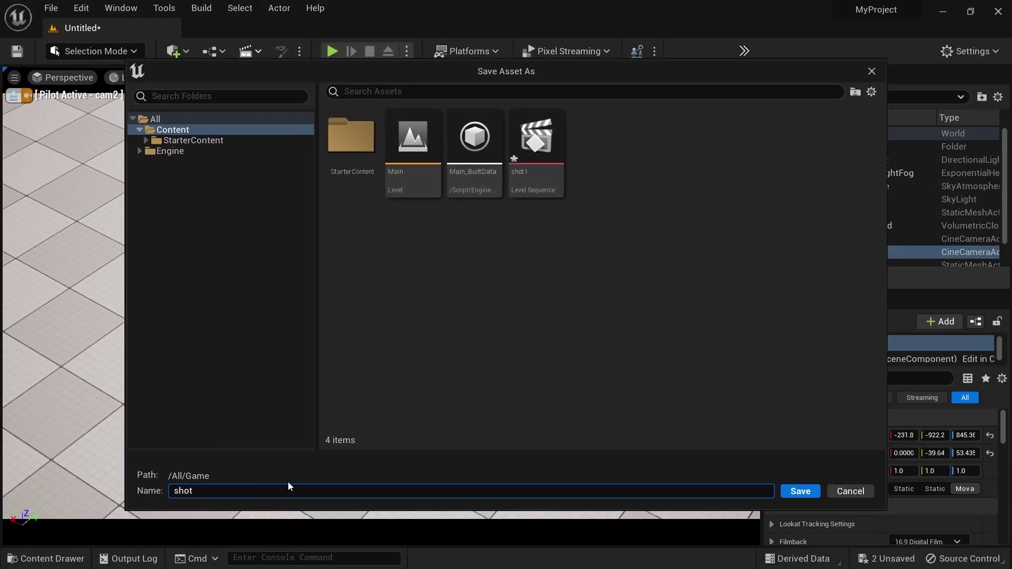
key(Return)
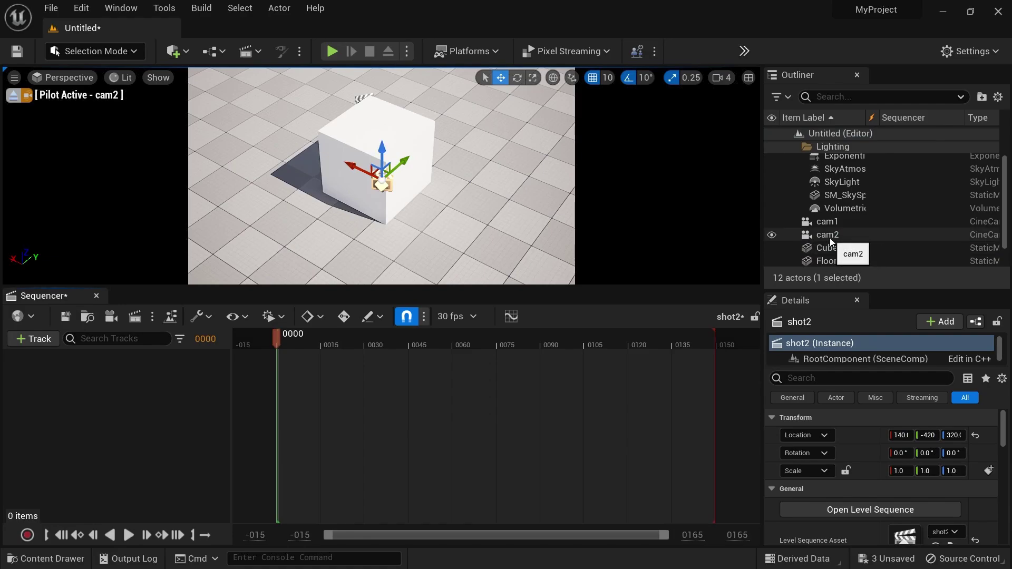
- Add cam2 from the level to the shot2 sequence and keyframe its transform at frame 0
click(846, 238)
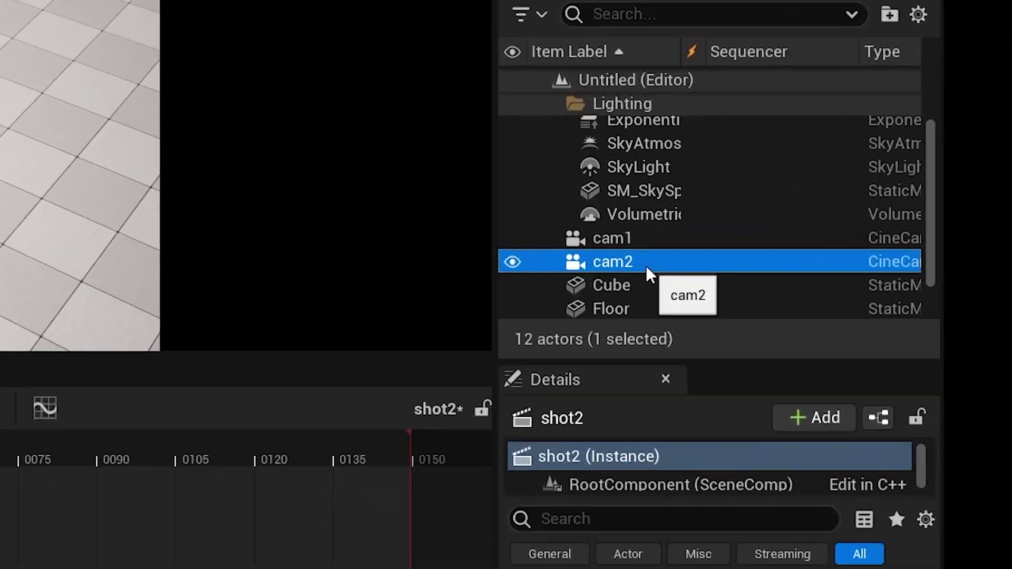
drag(646, 265, 0, 518)
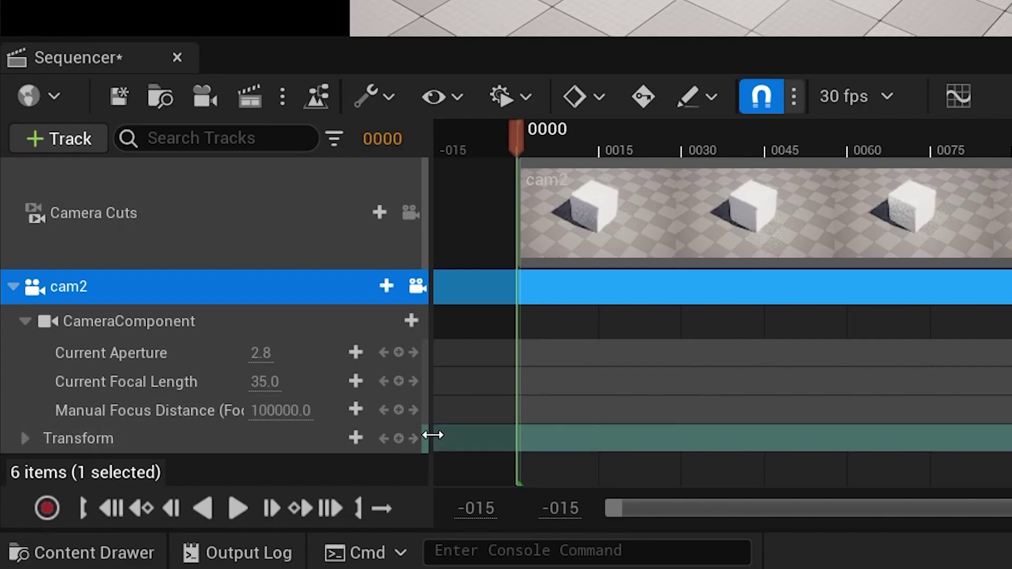
click(401, 437)
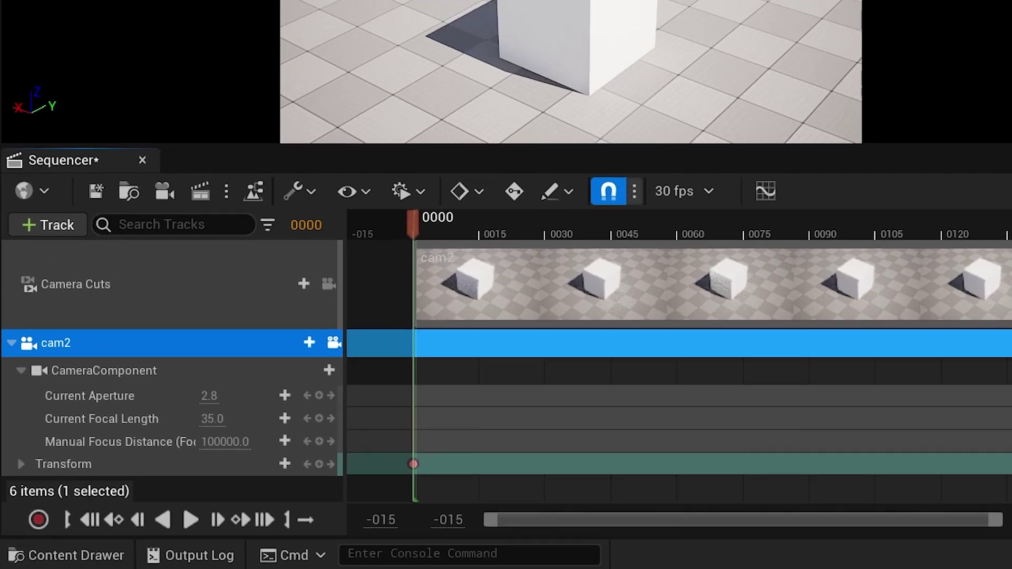
- Move cam2 closer to the cube at frame 150 of shot2 and keyframe its transform there
drag(517, 138, 716, 339)
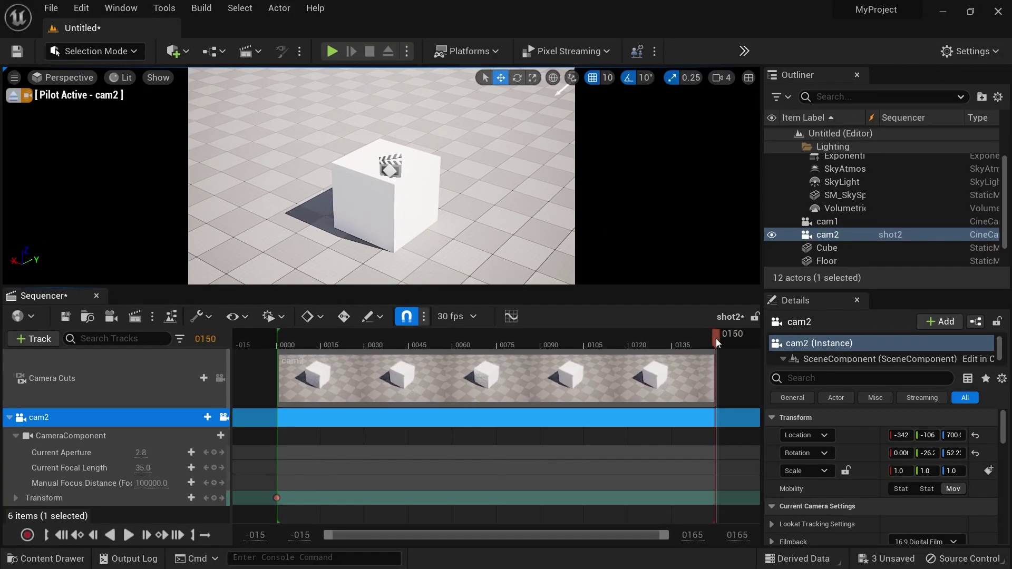
right_drag(482, 247, 483, 248)
key(w)
key(d)
key(w)
key(d)
click(214, 497)
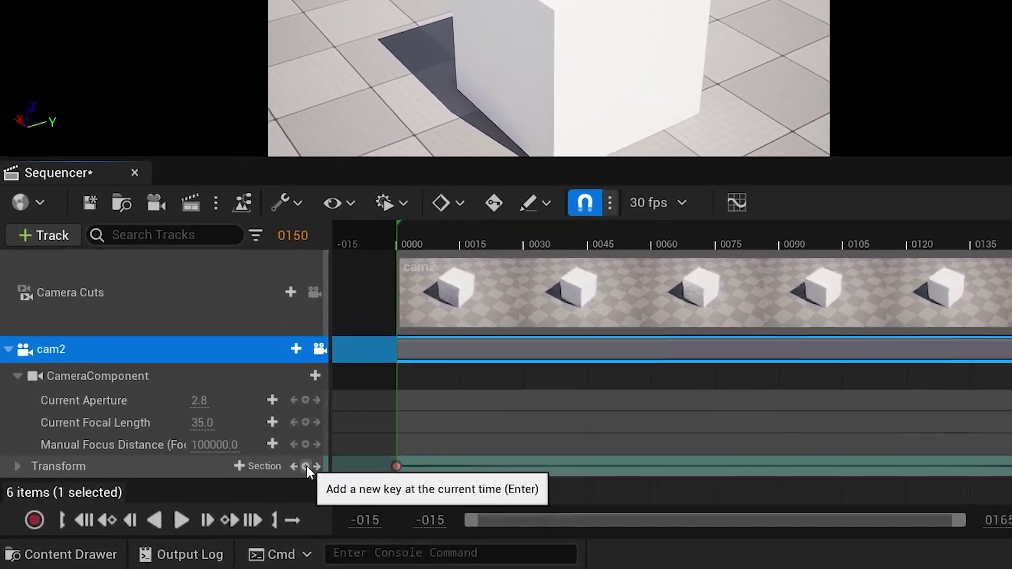
click(306, 466)
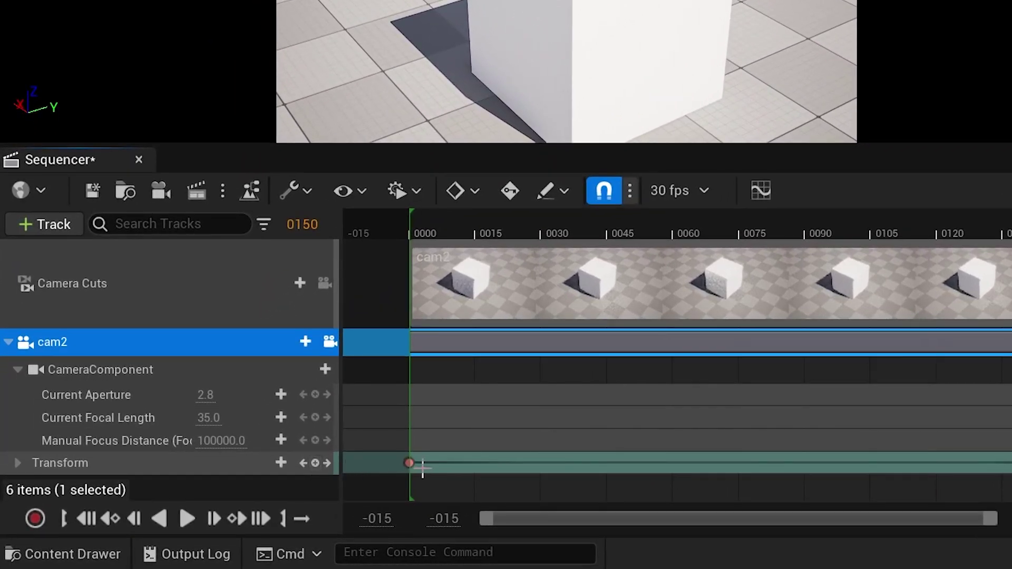
- Play shot2 to review cam2's move, and select cam1 and cam2 in turn to check both cameras
key(space)
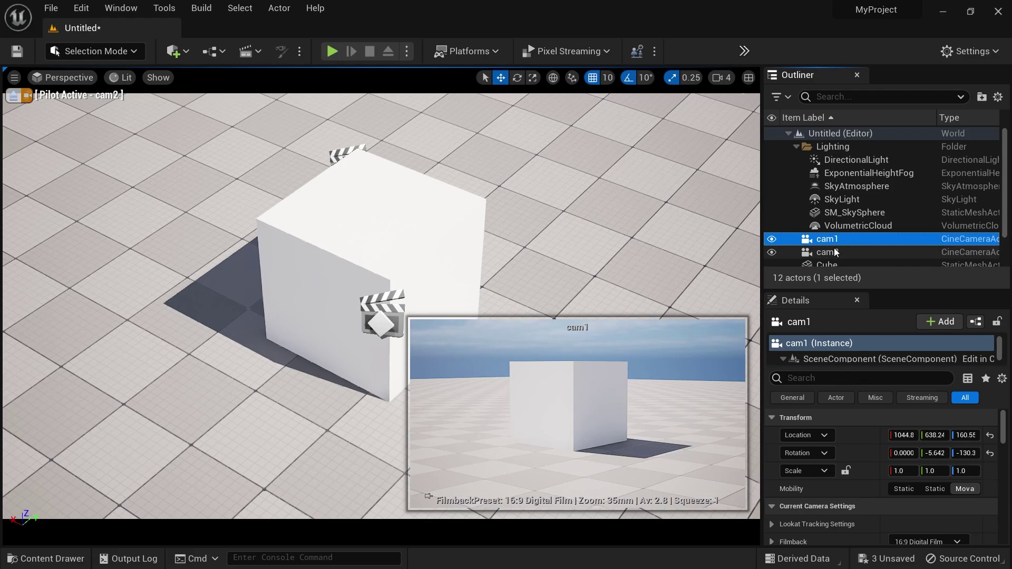
click(831, 240)
click(831, 253)
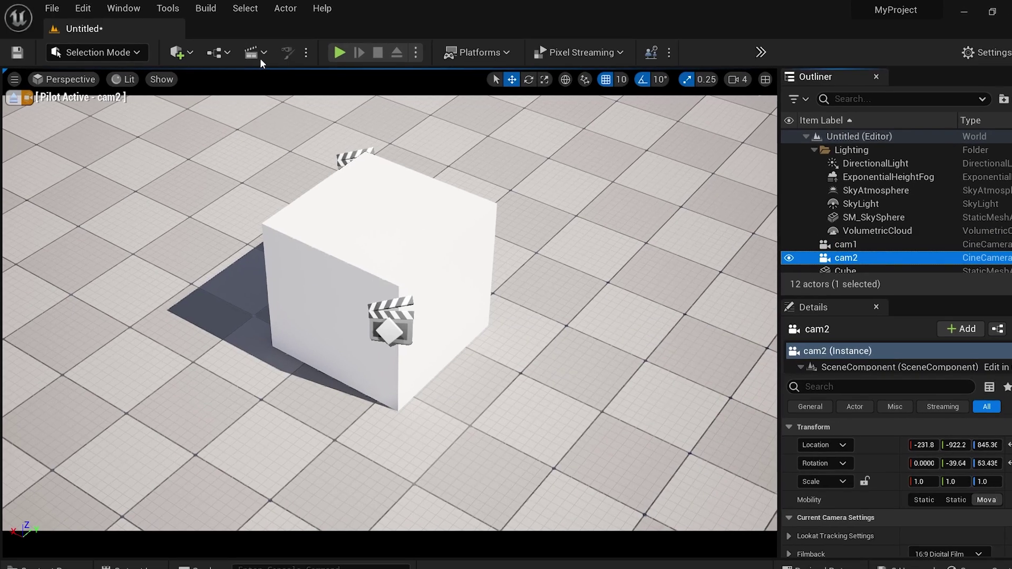
- Create a master sequence named master_seq with the number of shots set to 2
click(253, 52)
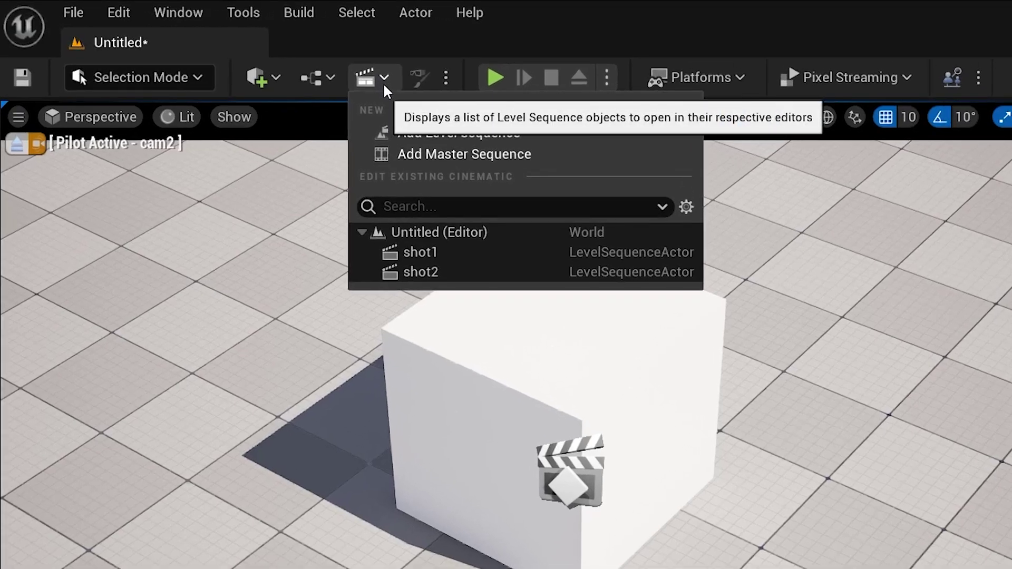
click(435, 154)
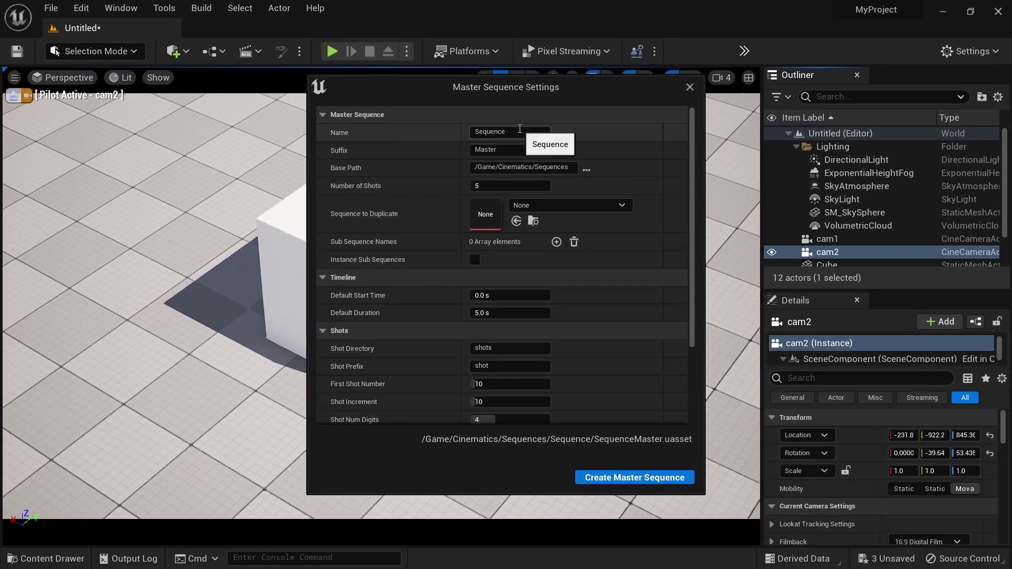
text(mas)
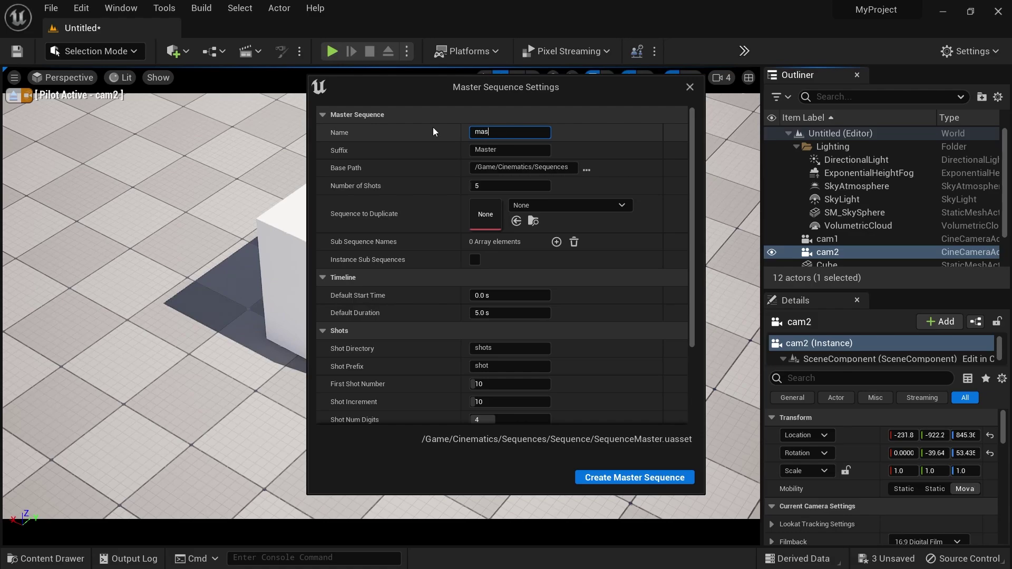
text(ter_seq)
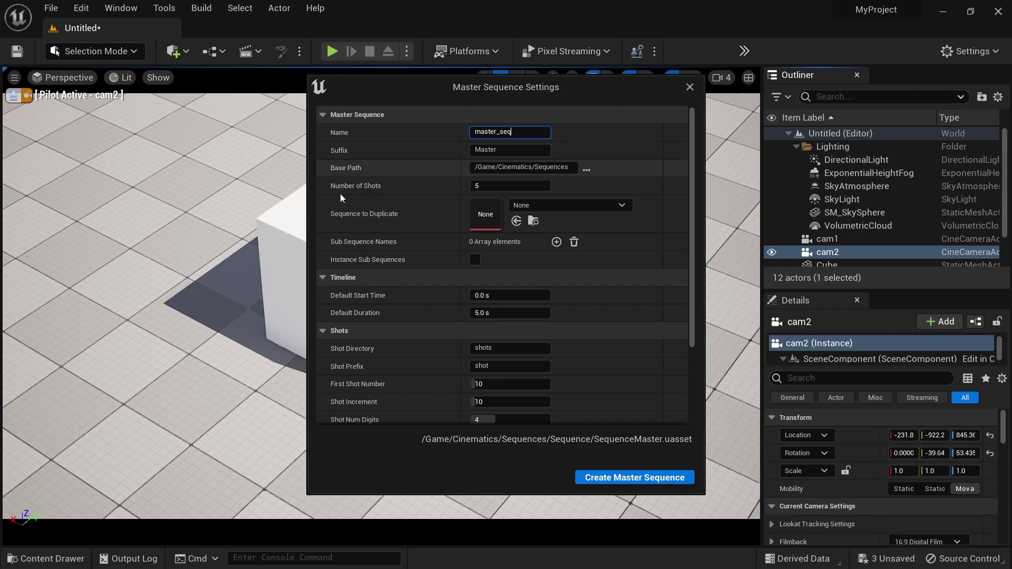
click(483, 185)
text(2)
key(Return)
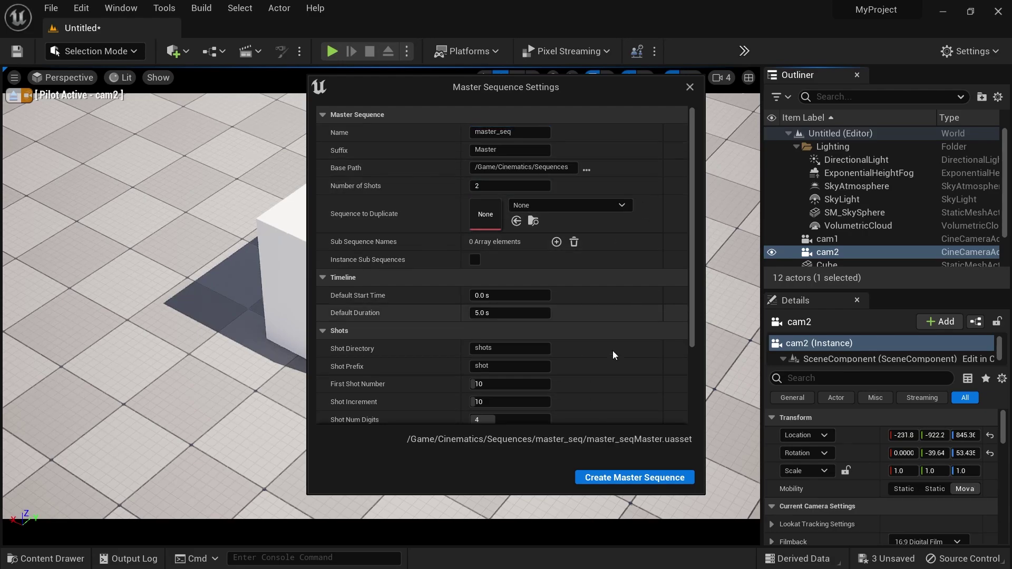
click(634, 478)
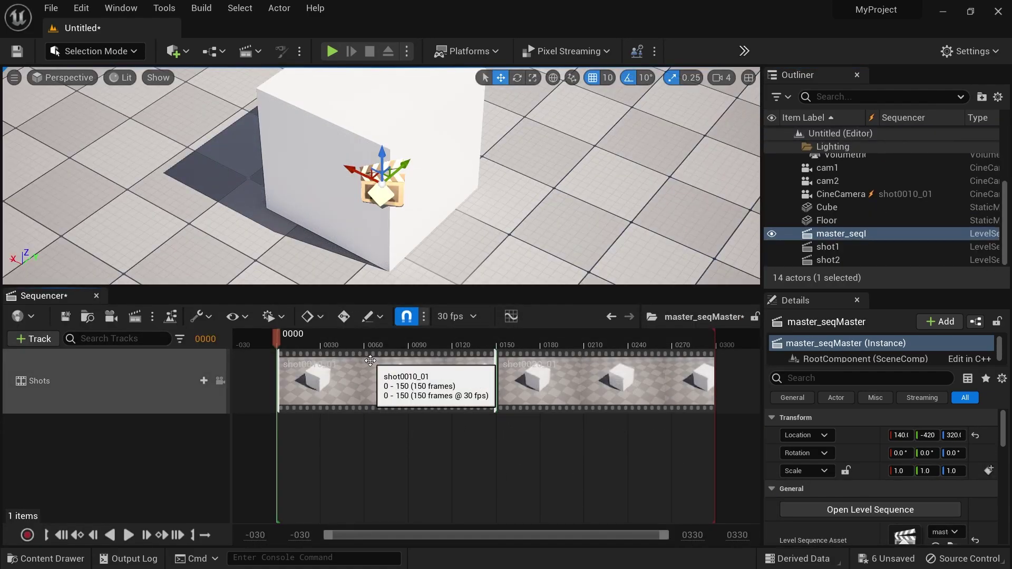
- Replace the two default shots on the master sequence's Shots track with shot1, starting at frame 0
drag(650, 470, 403, 365)
key(Delete)
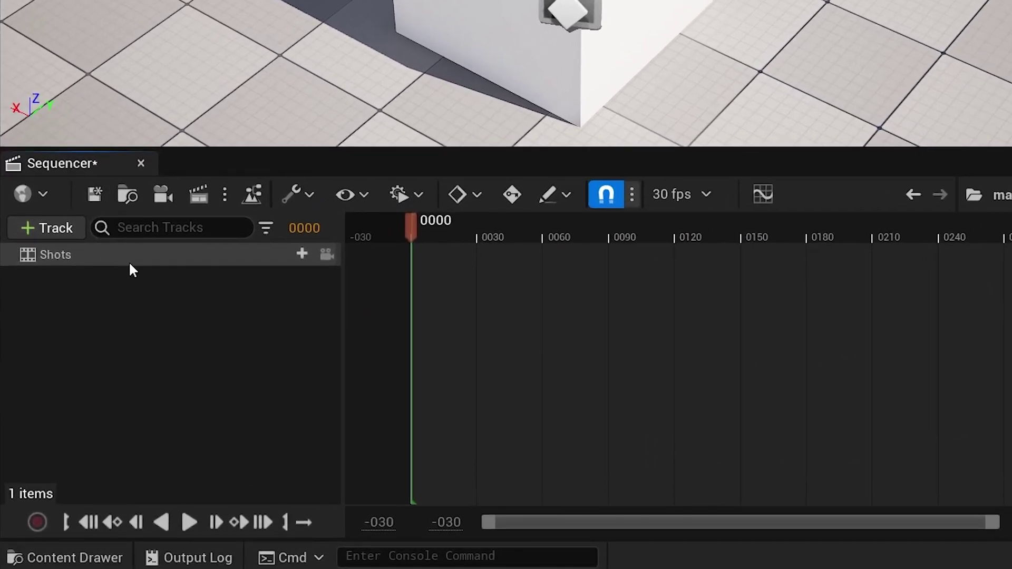
click(298, 255)
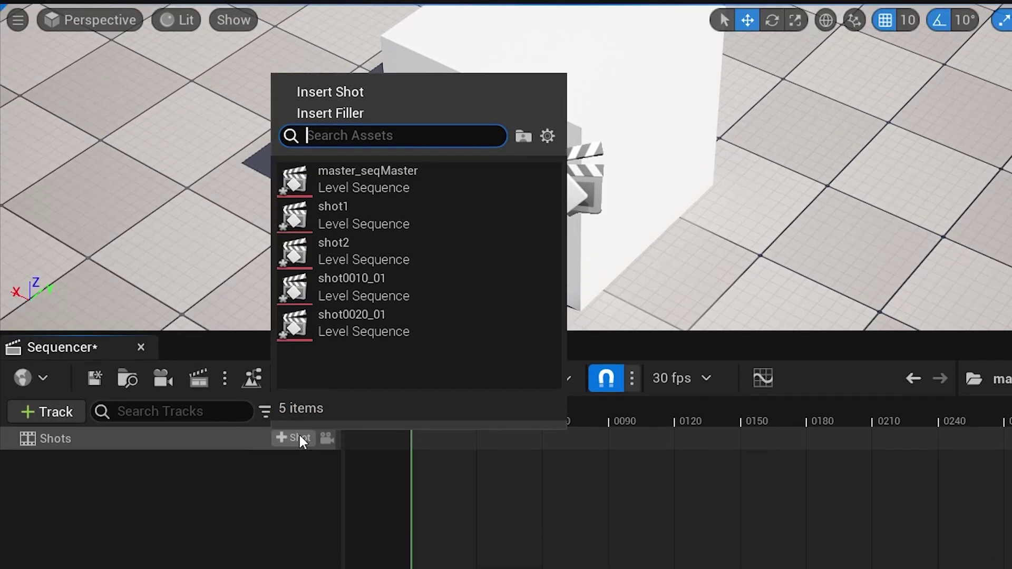
text(shot)
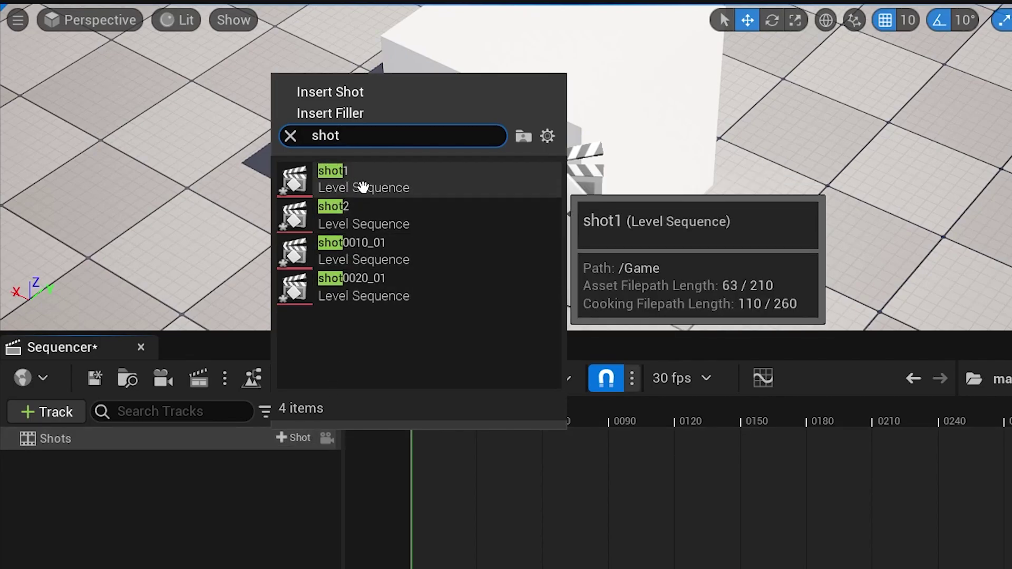
click(363, 188)
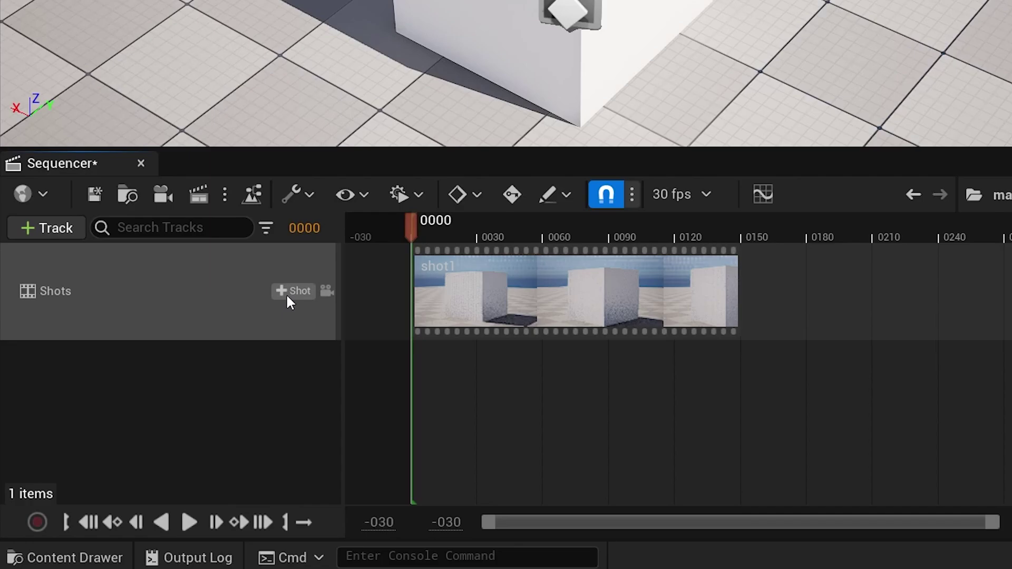
- Add shot2 to the master sequence's Shots track and place it directly after shot1, starting at frame 150
click(293, 292)
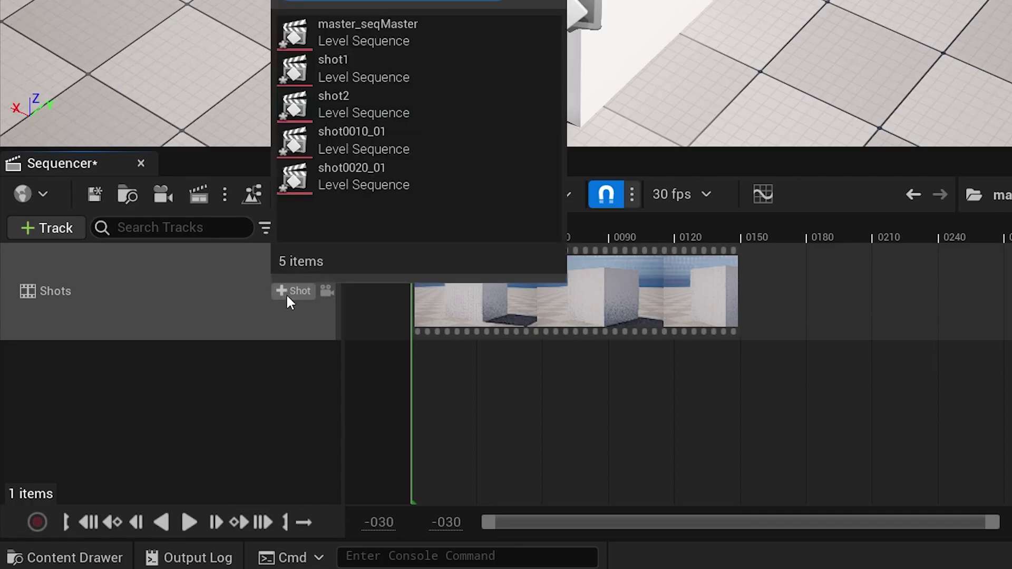
text(shot)
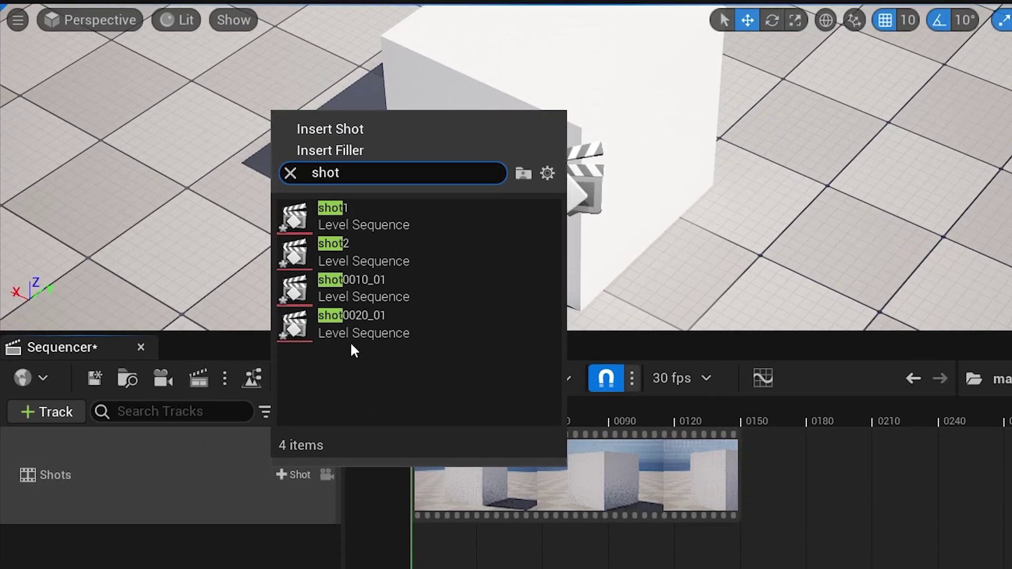
click(306, 252)
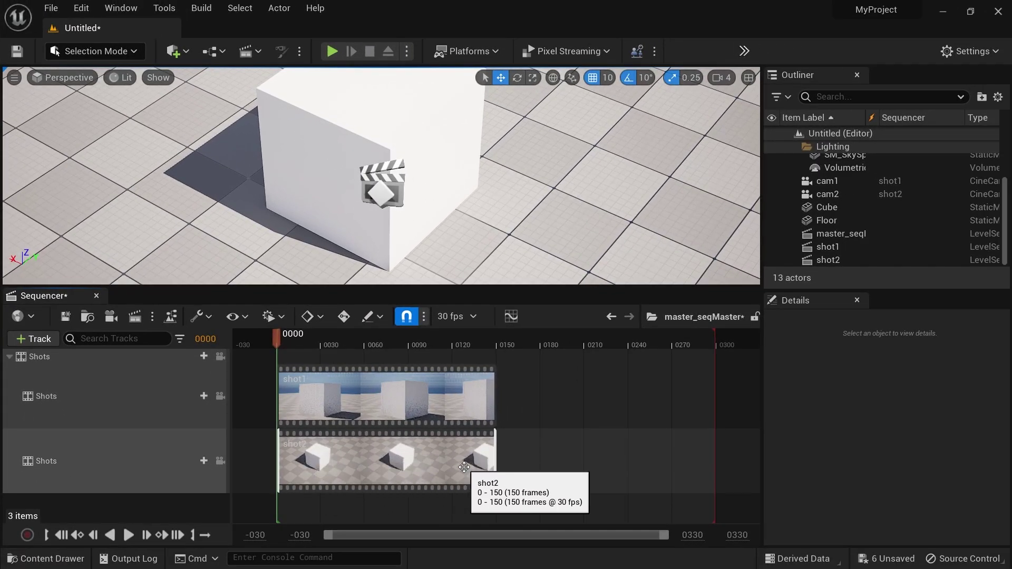
drag(402, 459, 436, 422)
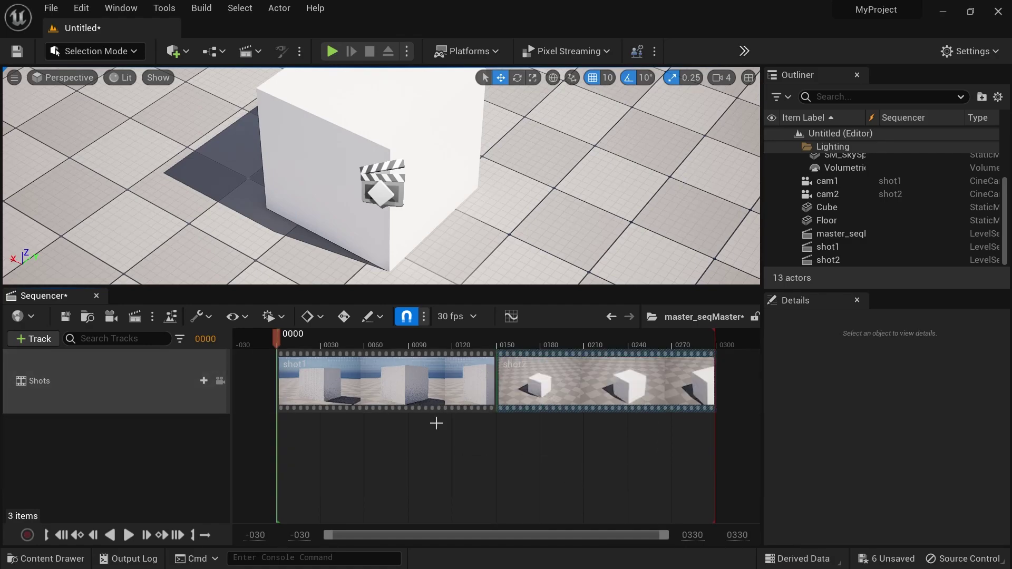
- Play the master sequence to review the cut between both shots, and return the playhead to just before frame 0
key(space)
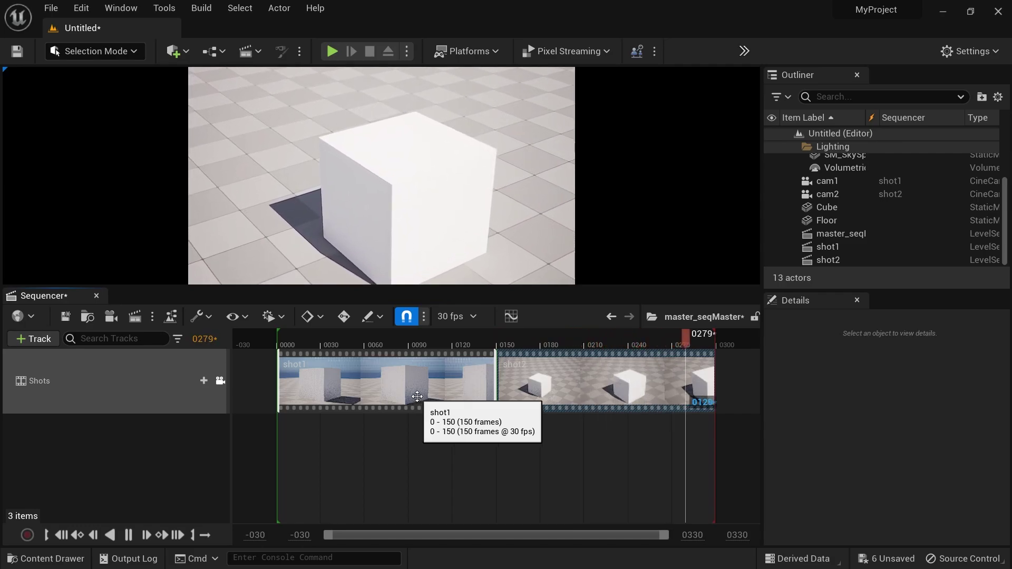
click(464, 346)
key(space)
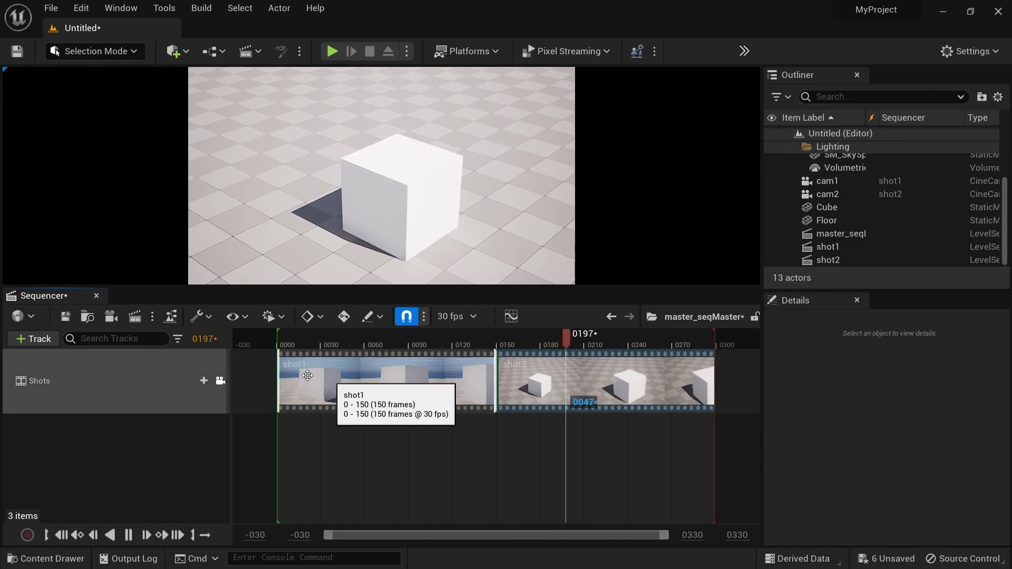
click(256, 336)
drag(300, 337, 274, 339)
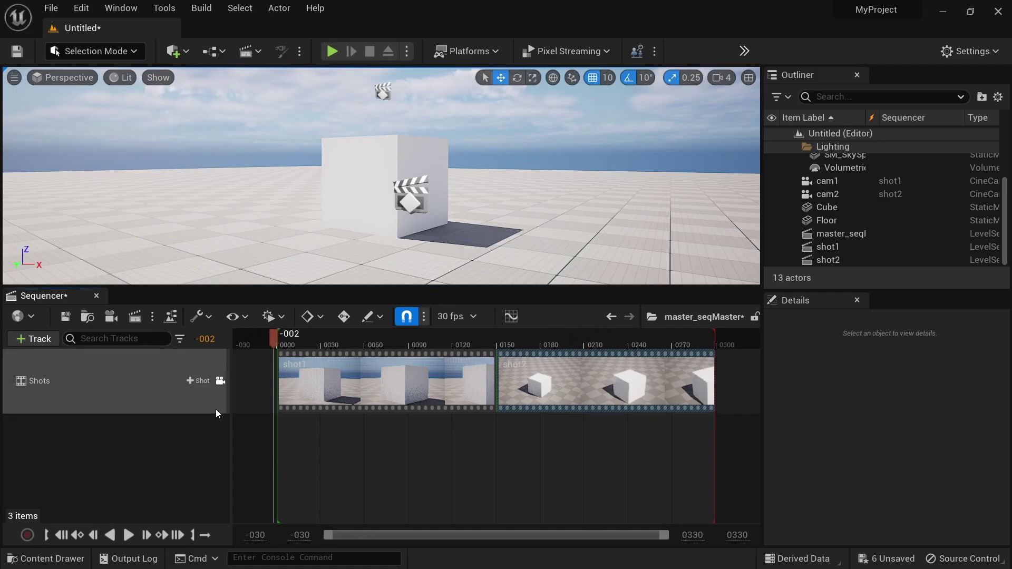